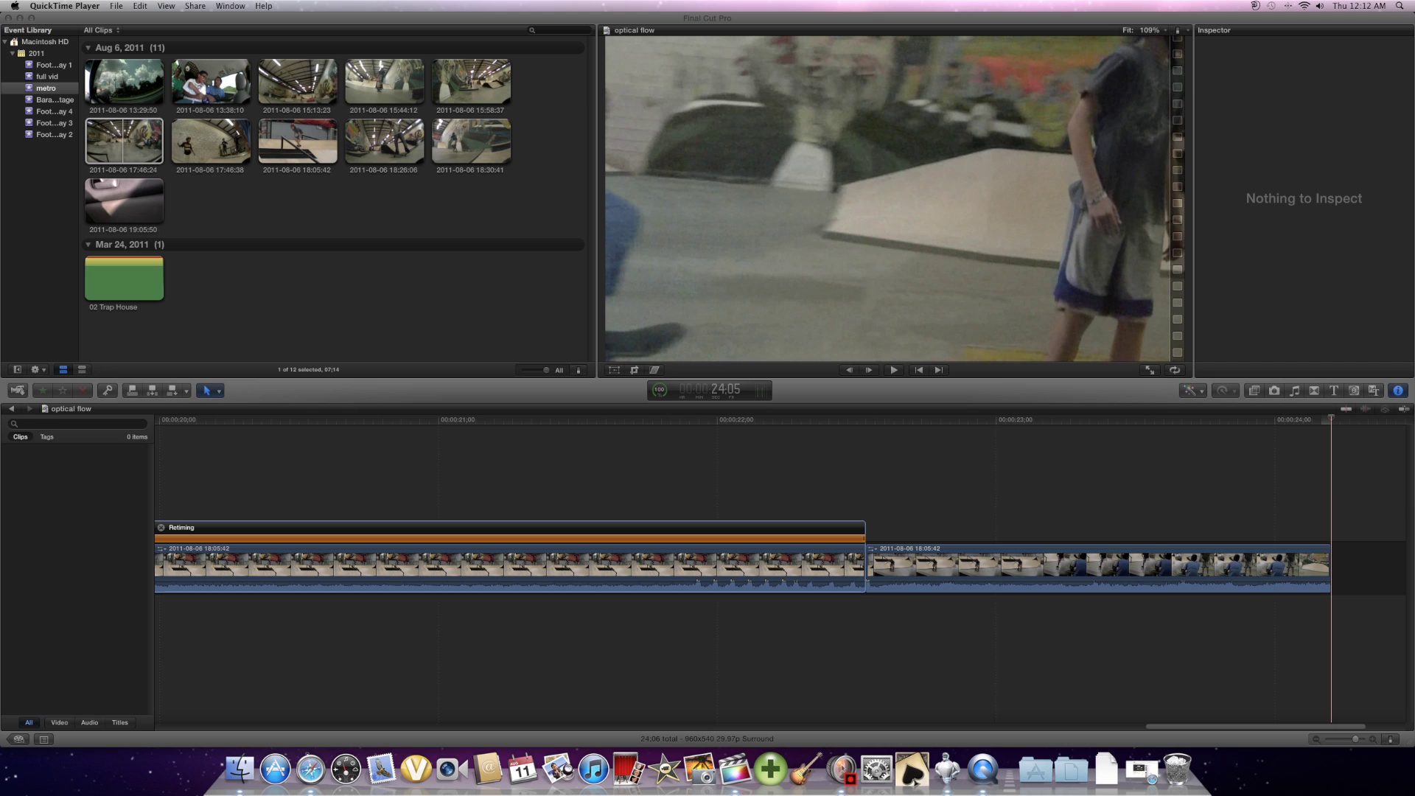
{"action": "scroll", "coordinate": [781, 568], "scroll_direction": "left", "scroll_amount": 15}
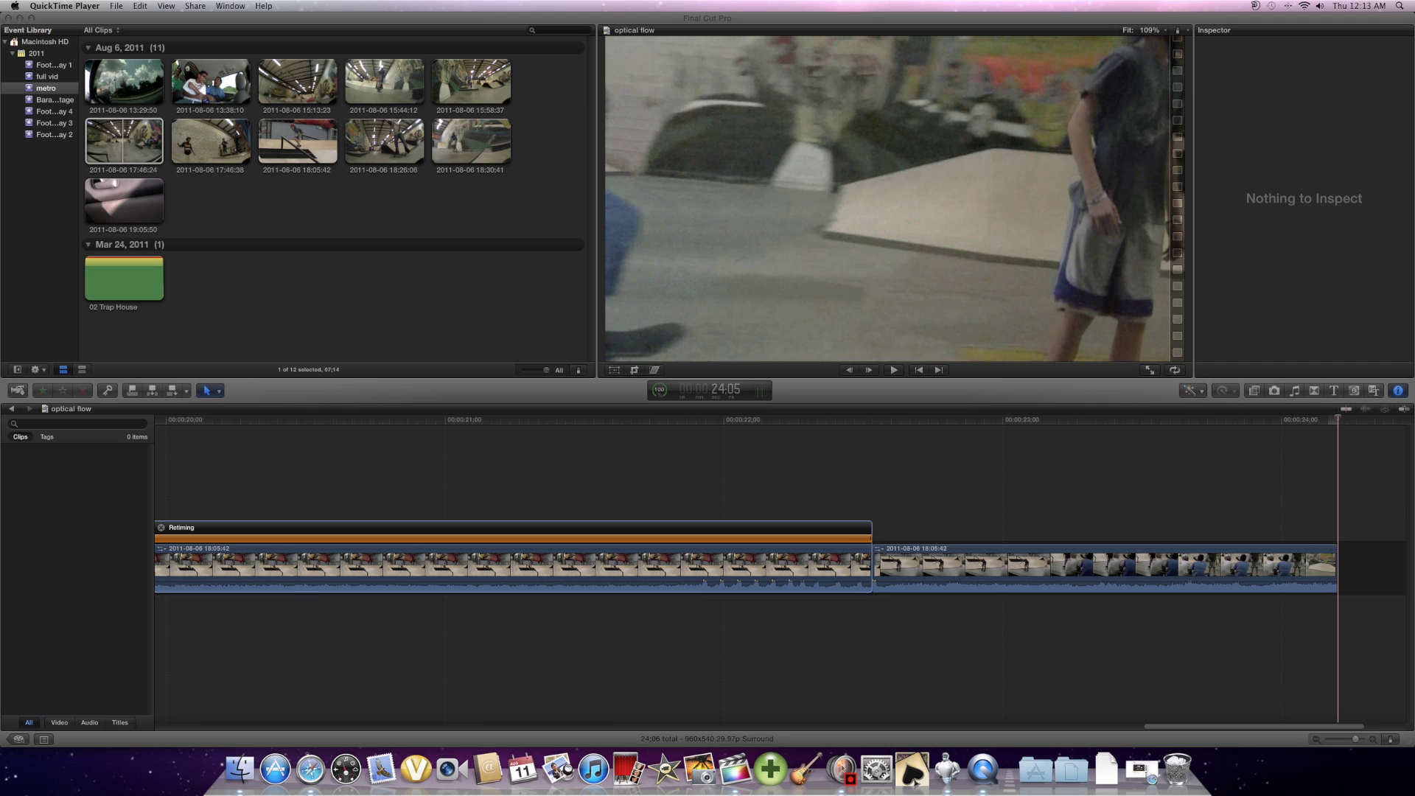
{"action": "scroll", "coordinate": [781, 567], "scroll_direction": "left", "scroll_amount": 20}
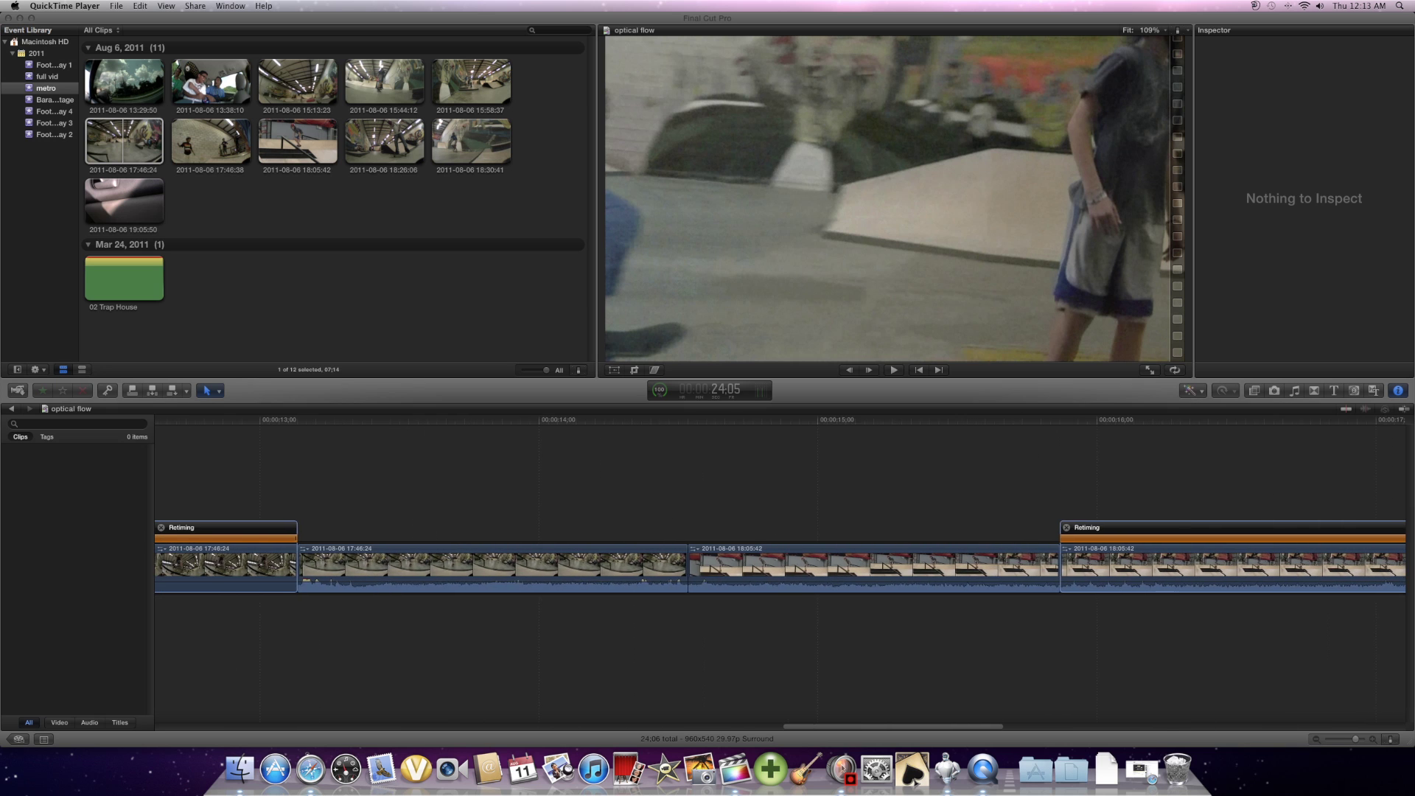
{"action": "scroll", "coordinate": [781, 568], "scroll_direction": "left", "scroll_amount": 5}
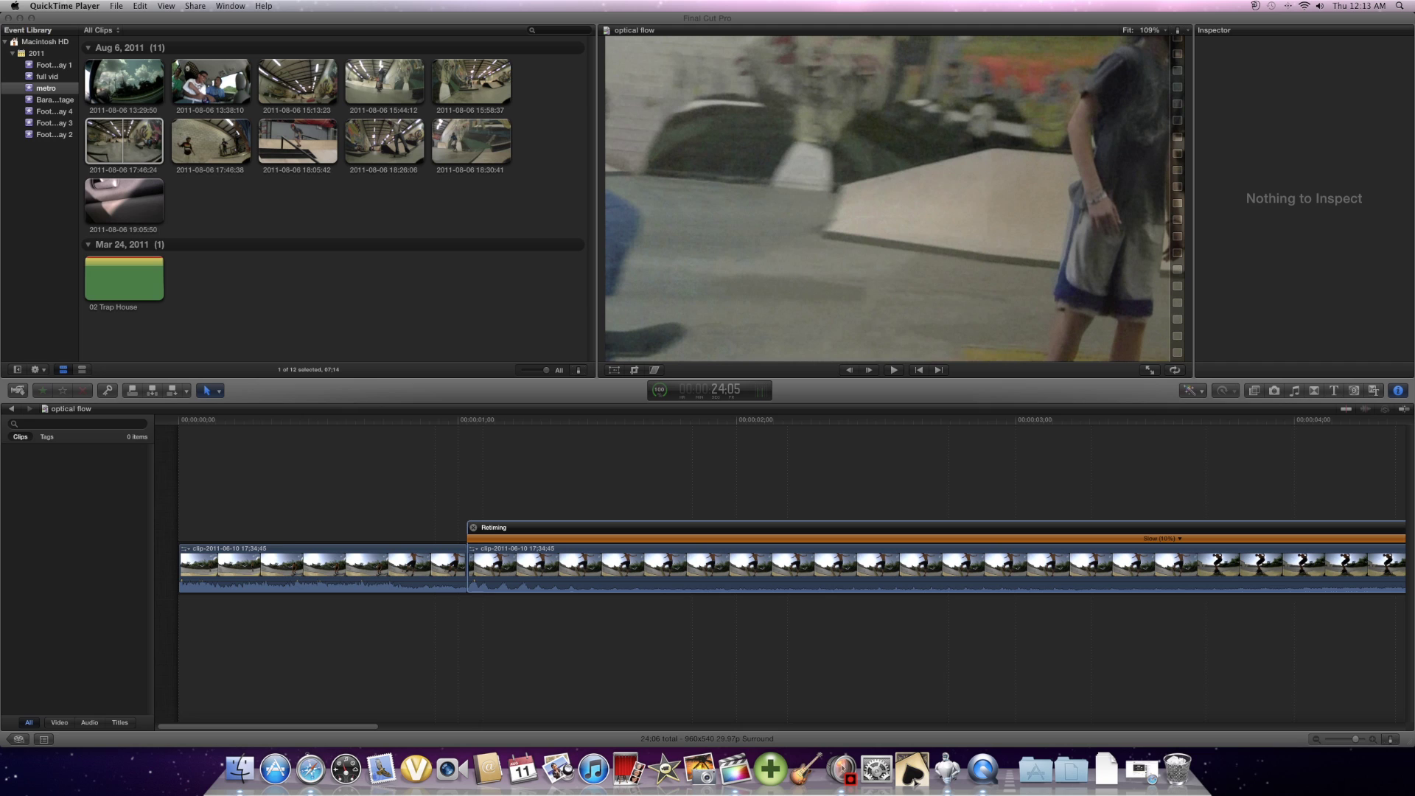
{"action": "key", "text": "super+Tab"}
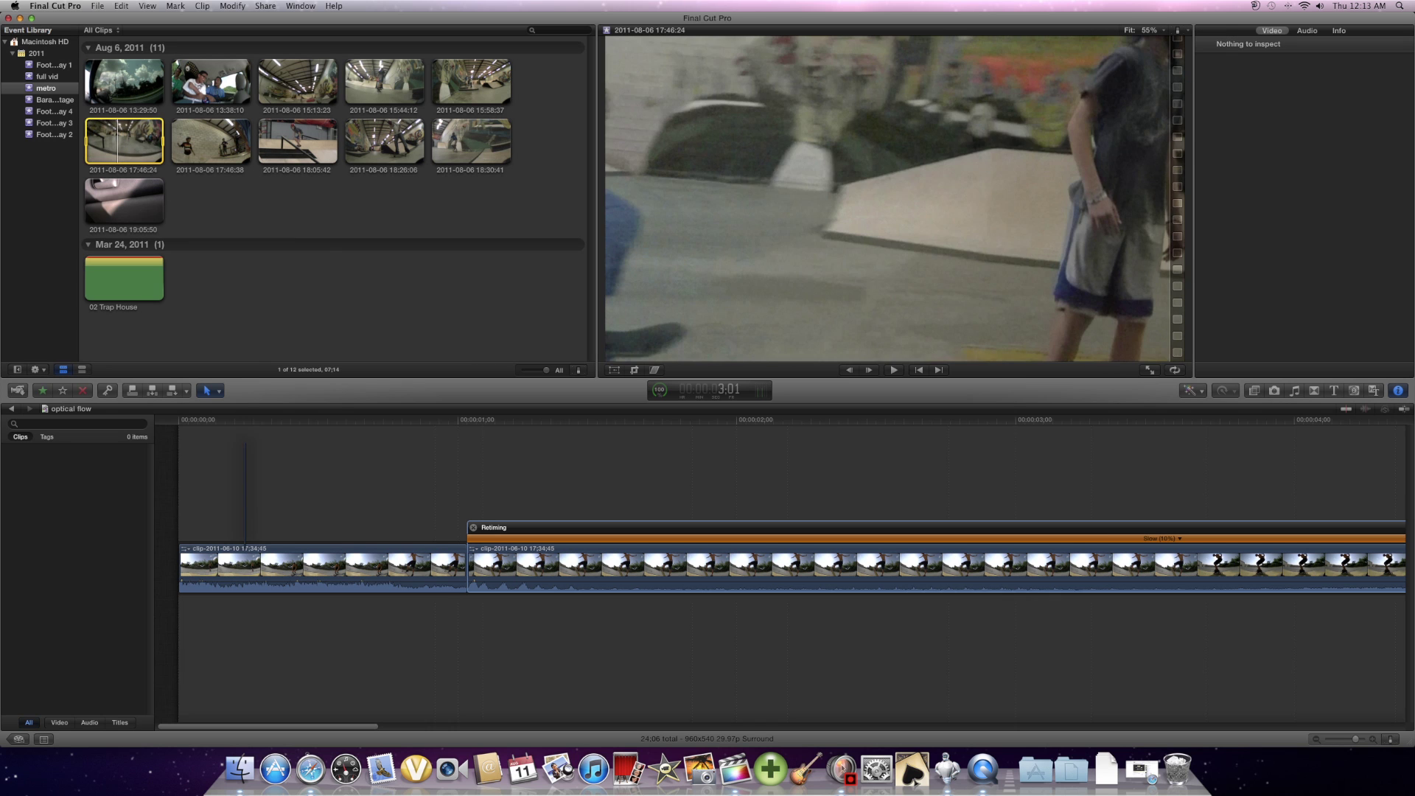
{"action": "key", "text": "q"}
{"action": "left_click_drag", "start_coordinate": [254, 449], "coordinate": [179, 564]}
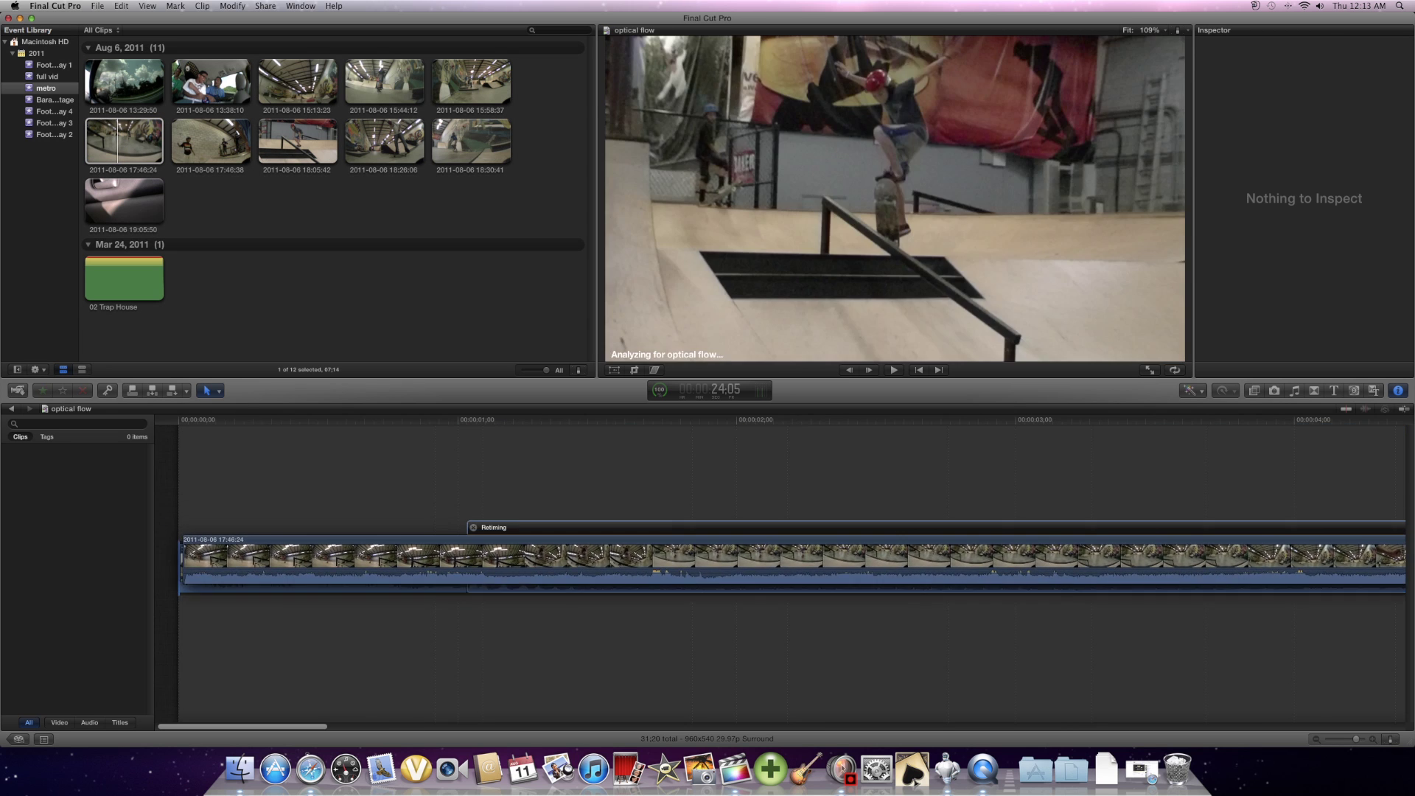
{"action": "key", "text": "super+z"}
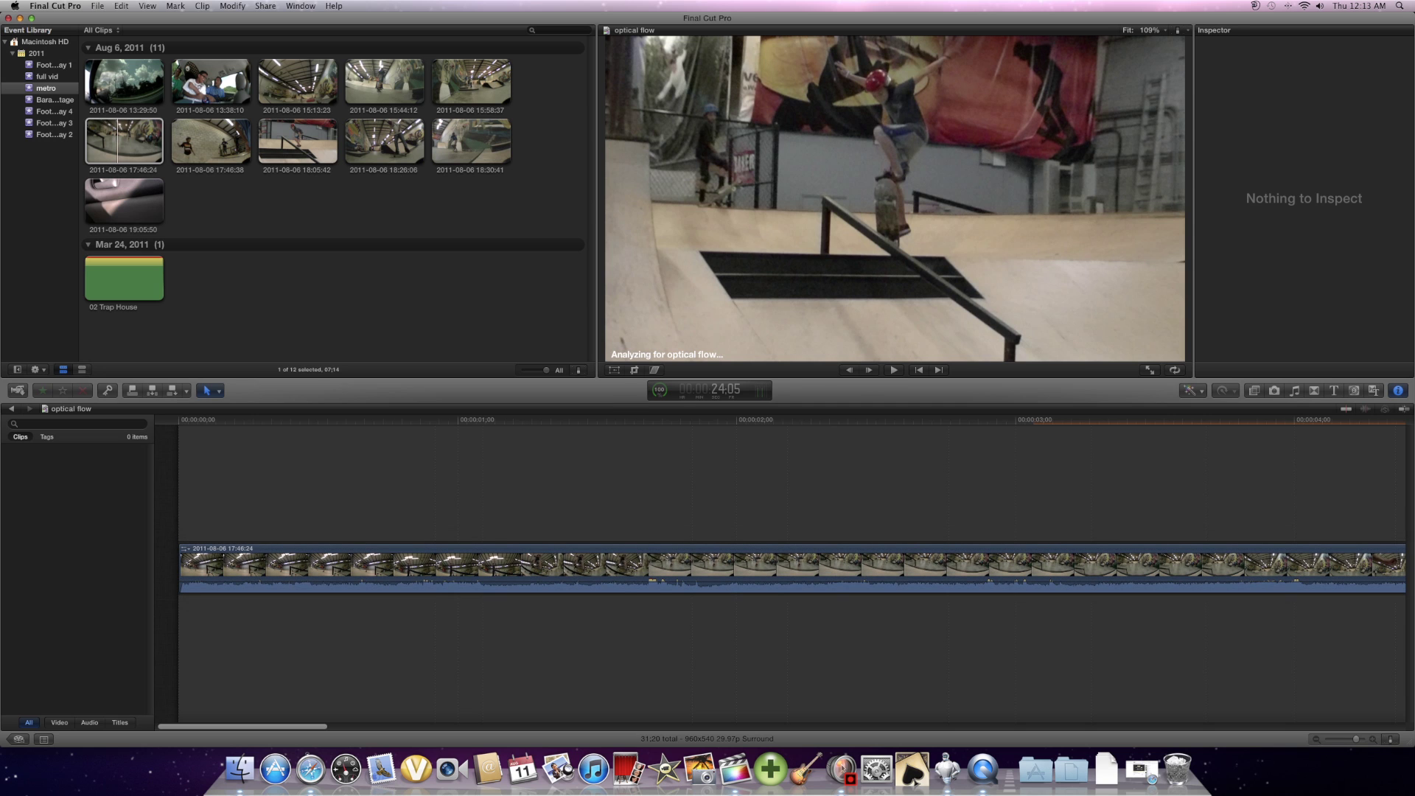
Step: Split the inserted skate clip at 1:01, just before the skater's jump
{"action": "left_click", "coordinate": [460, 419]}
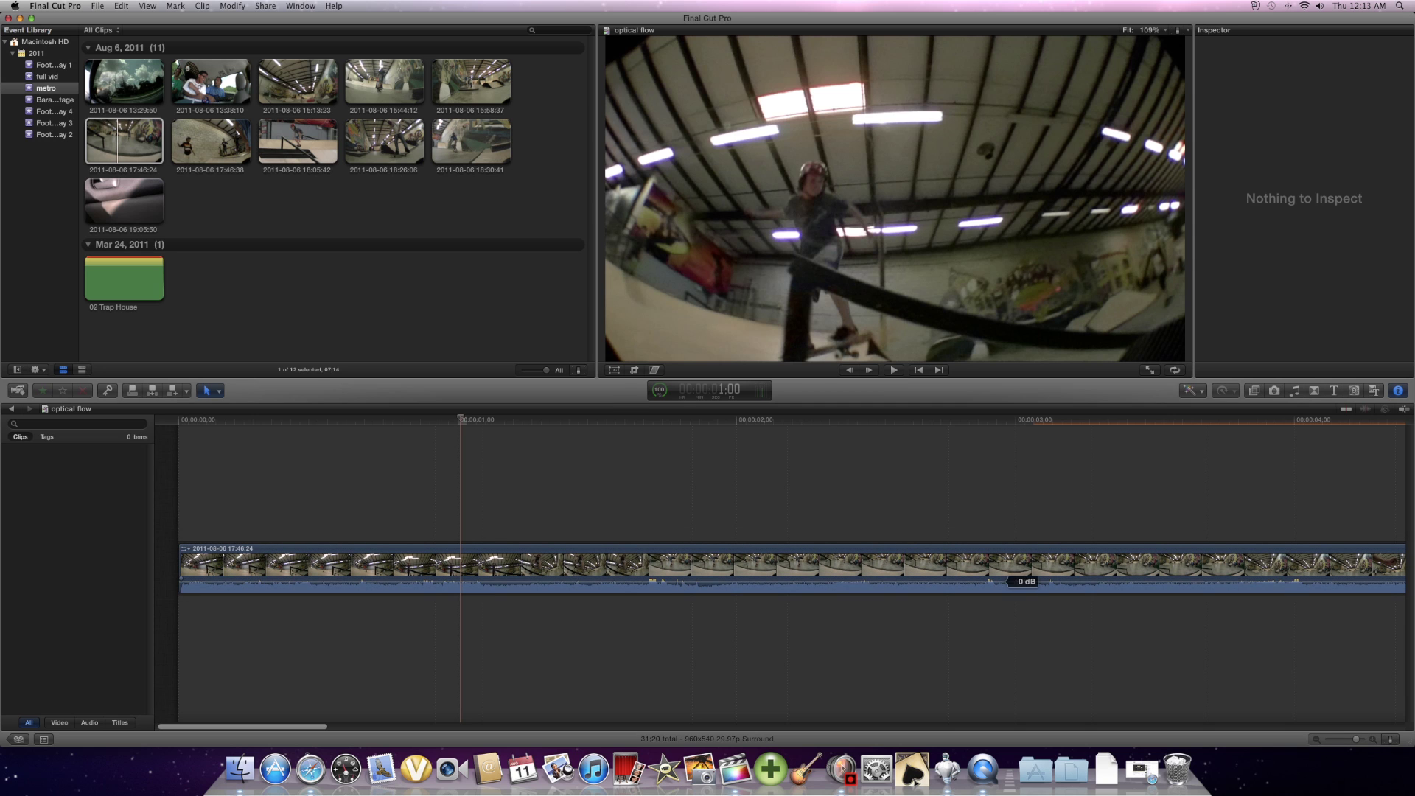
{"action": "key", "text": "Right"}
{"action": "key", "text": "Right"}
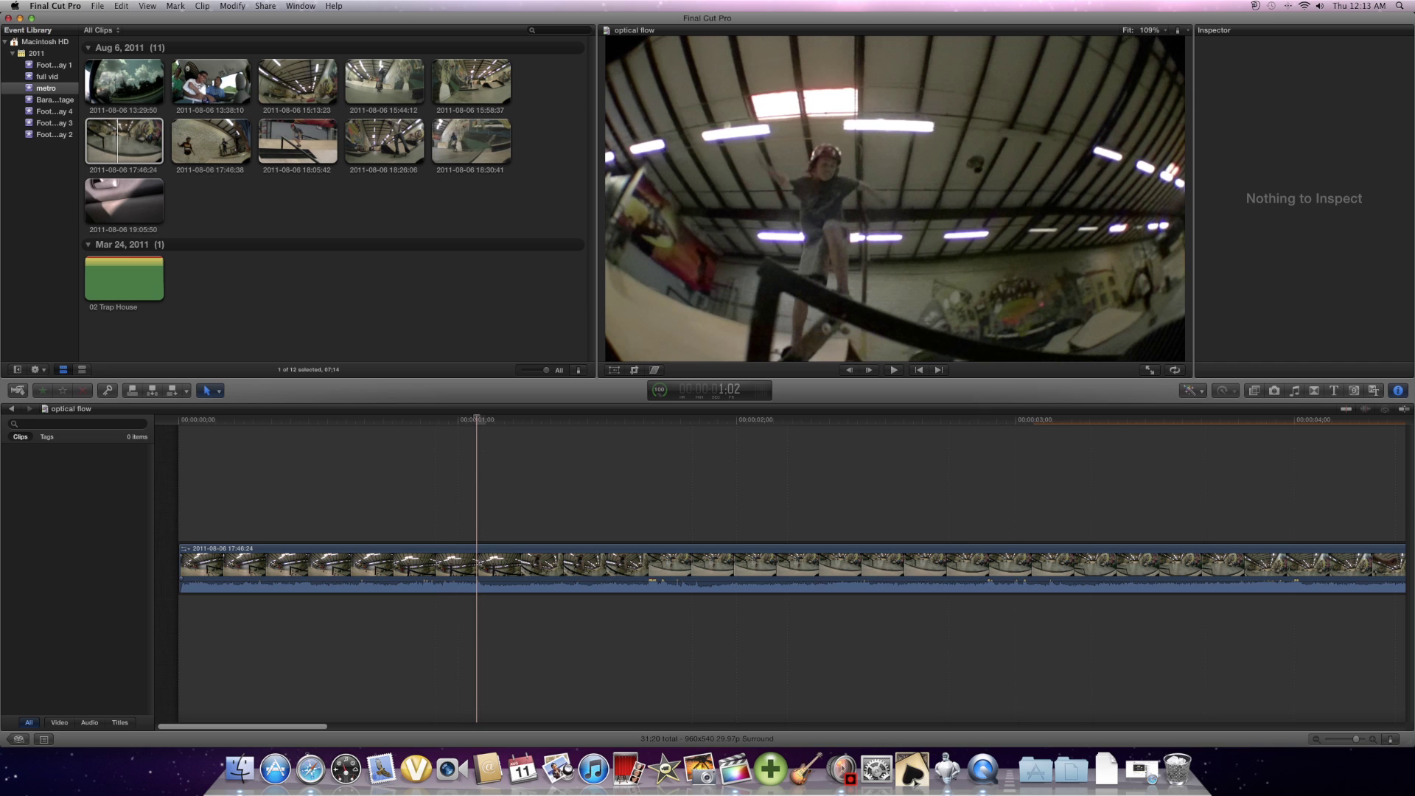
{"action": "key", "text": "Left"}
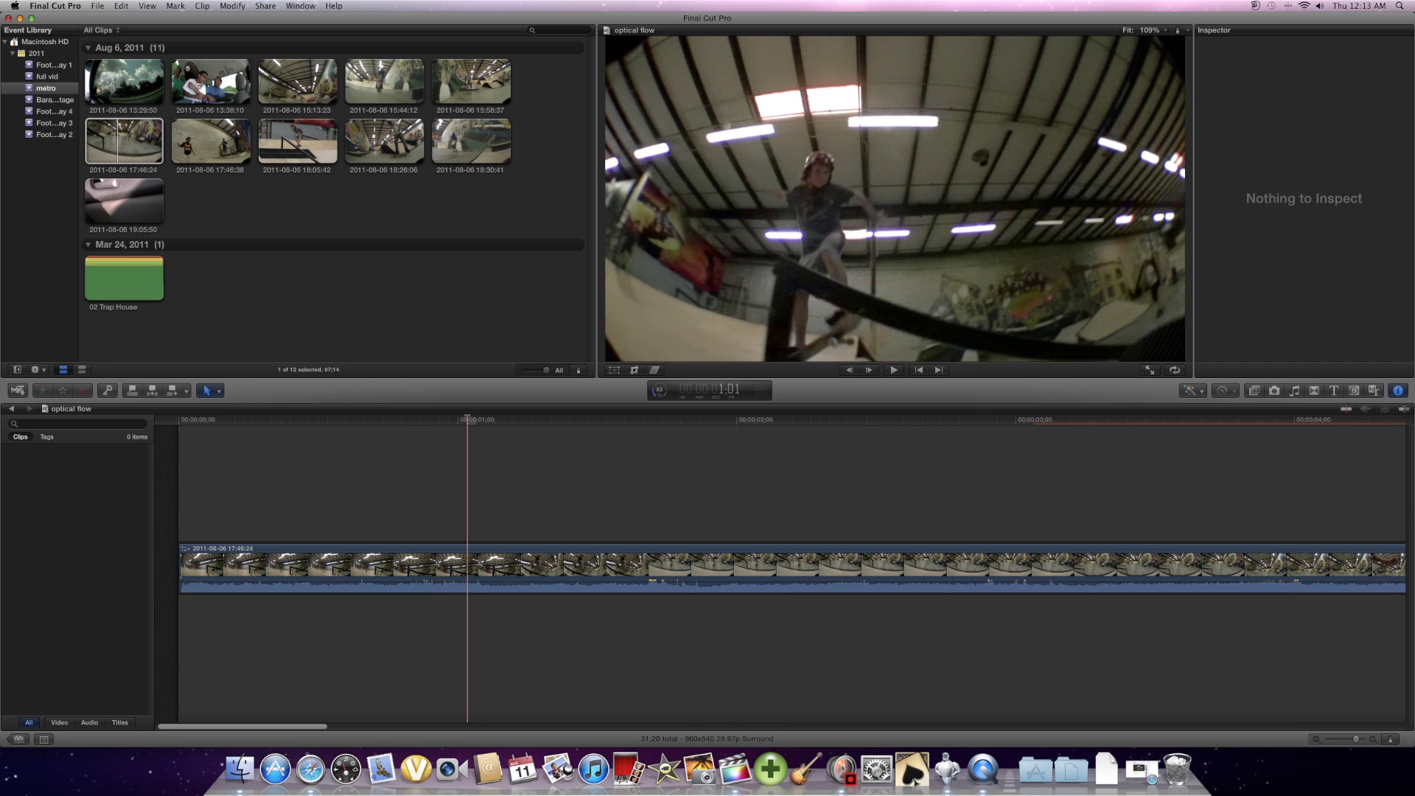
{"action": "key", "text": "super+b"}
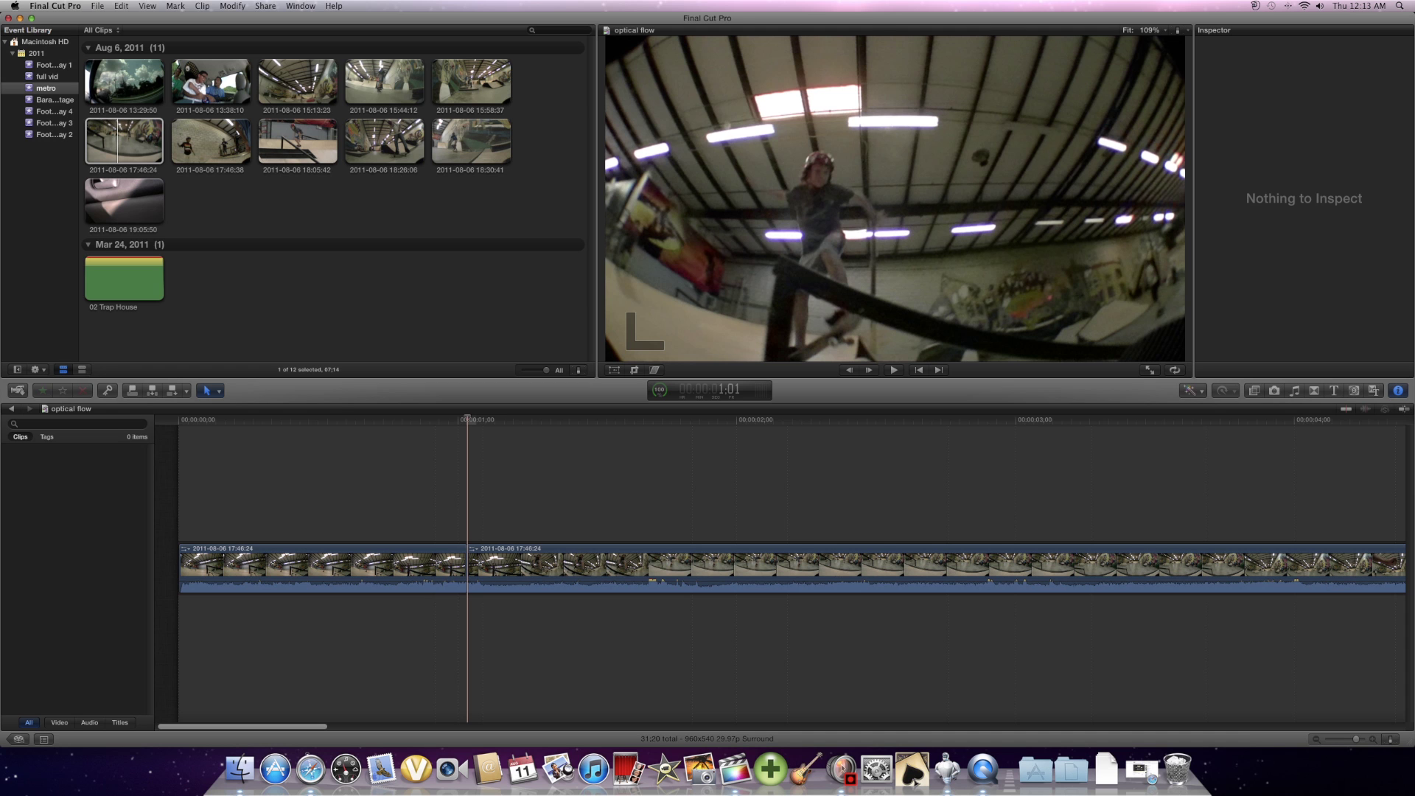
Step: Split the remaining part of the inserted clip at 1:20 to isolate the skater's jump as its own segment
{"action": "left_click", "coordinate": [692, 419]}
{"action": "key", "text": "Left"}
{"action": "key", "text": "Left"}
{"action": "key", "text": "Left"}
{"action": "key", "text": "Left"}
{"action": "key", "text": "Left"}
{"action": "key", "text": "Left"}
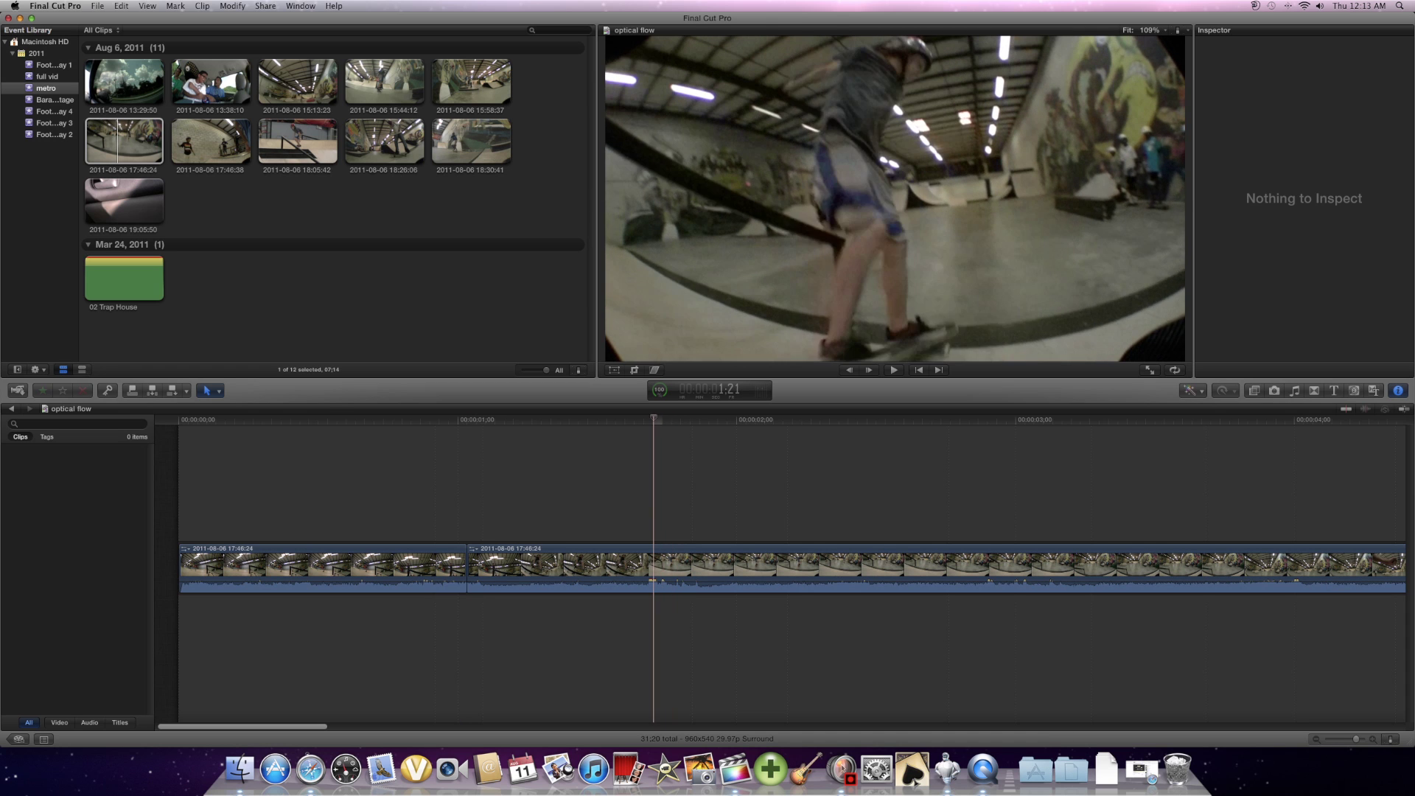
{"action": "key", "text": "Right"}
{"action": "key", "text": "super+b"}
Step: Retime the isolated jump segment to 10% slow speed and play it up to 2:03
{"action": "left_click", "coordinate": [554, 564]}
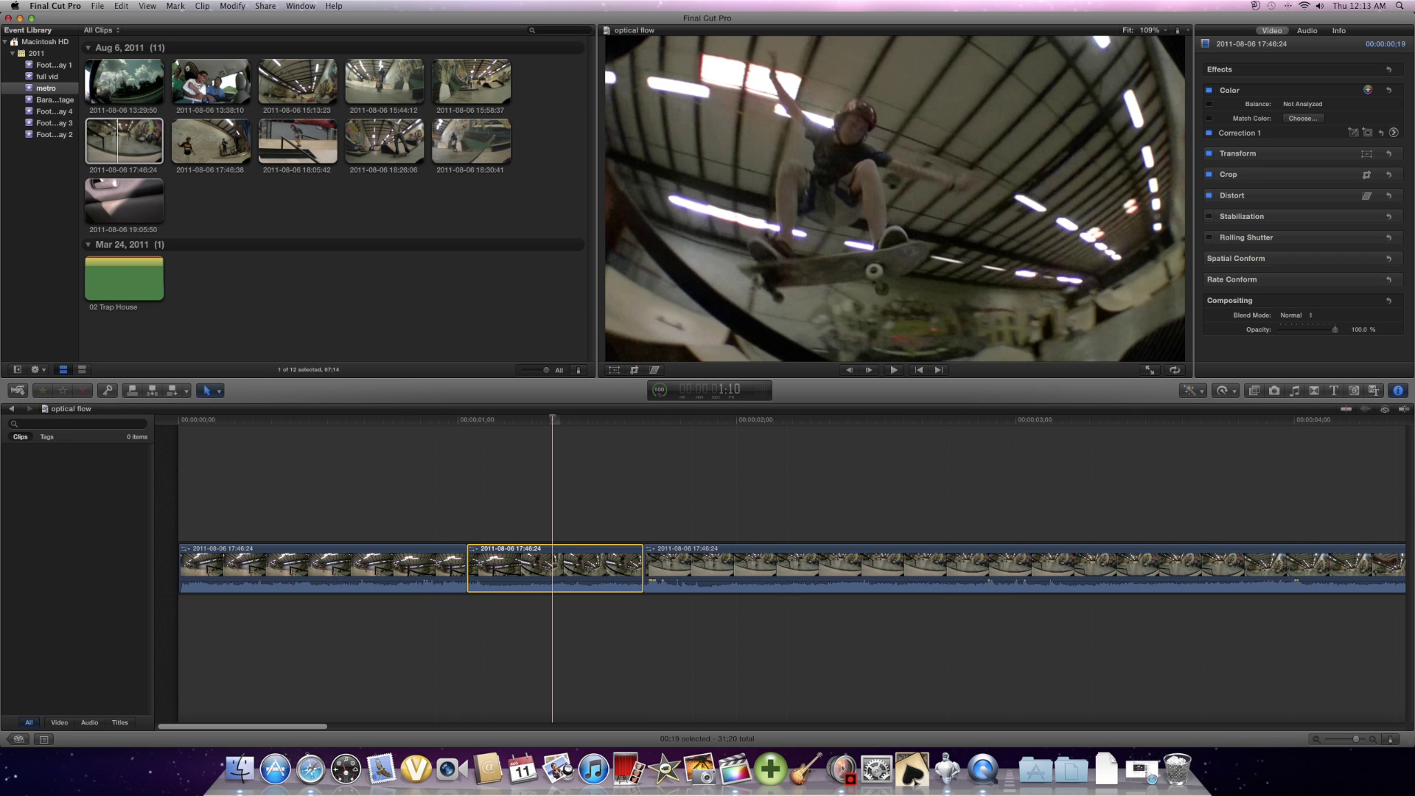
{"action": "left_click", "coordinate": [1223, 390]}
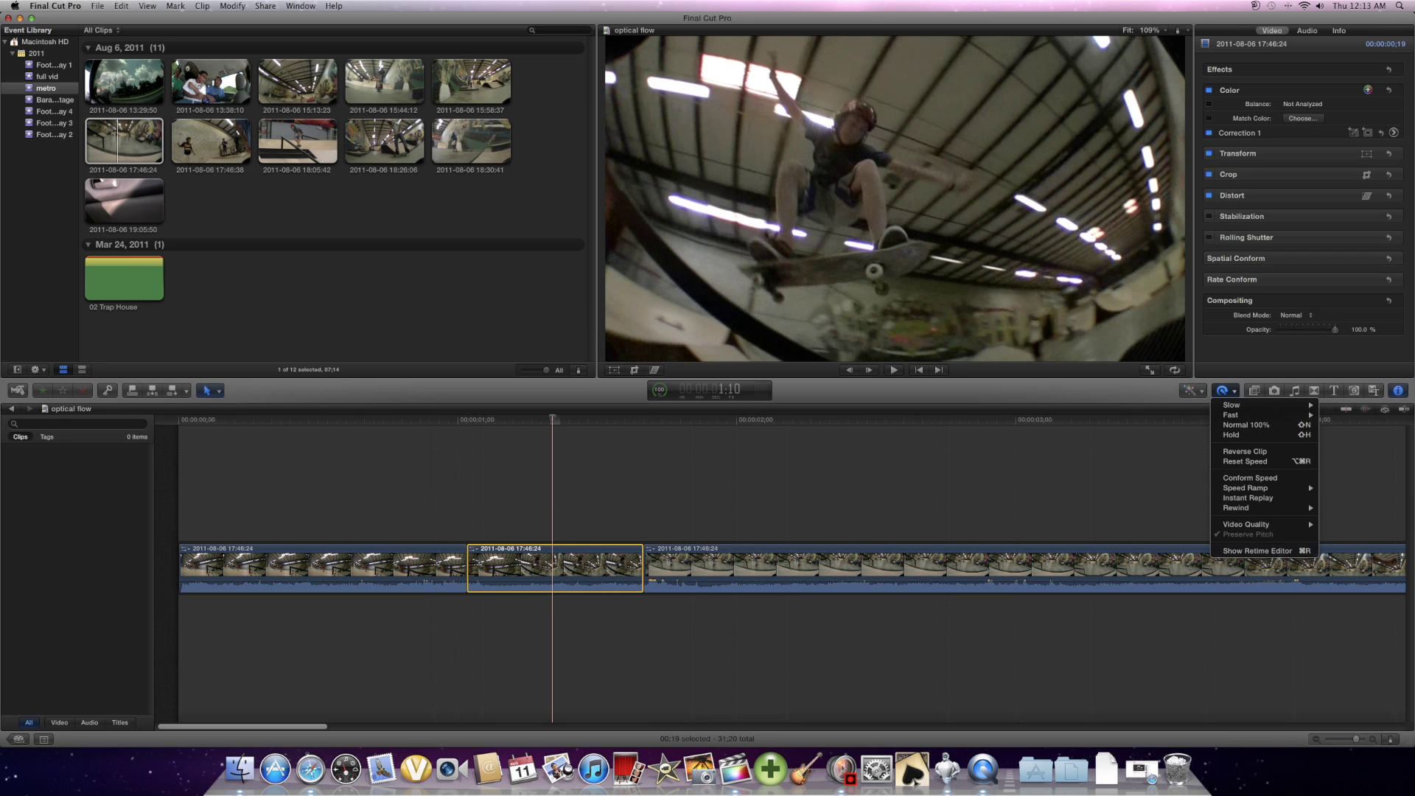
{"action": "mouse_move", "coordinate": [1245, 405]}
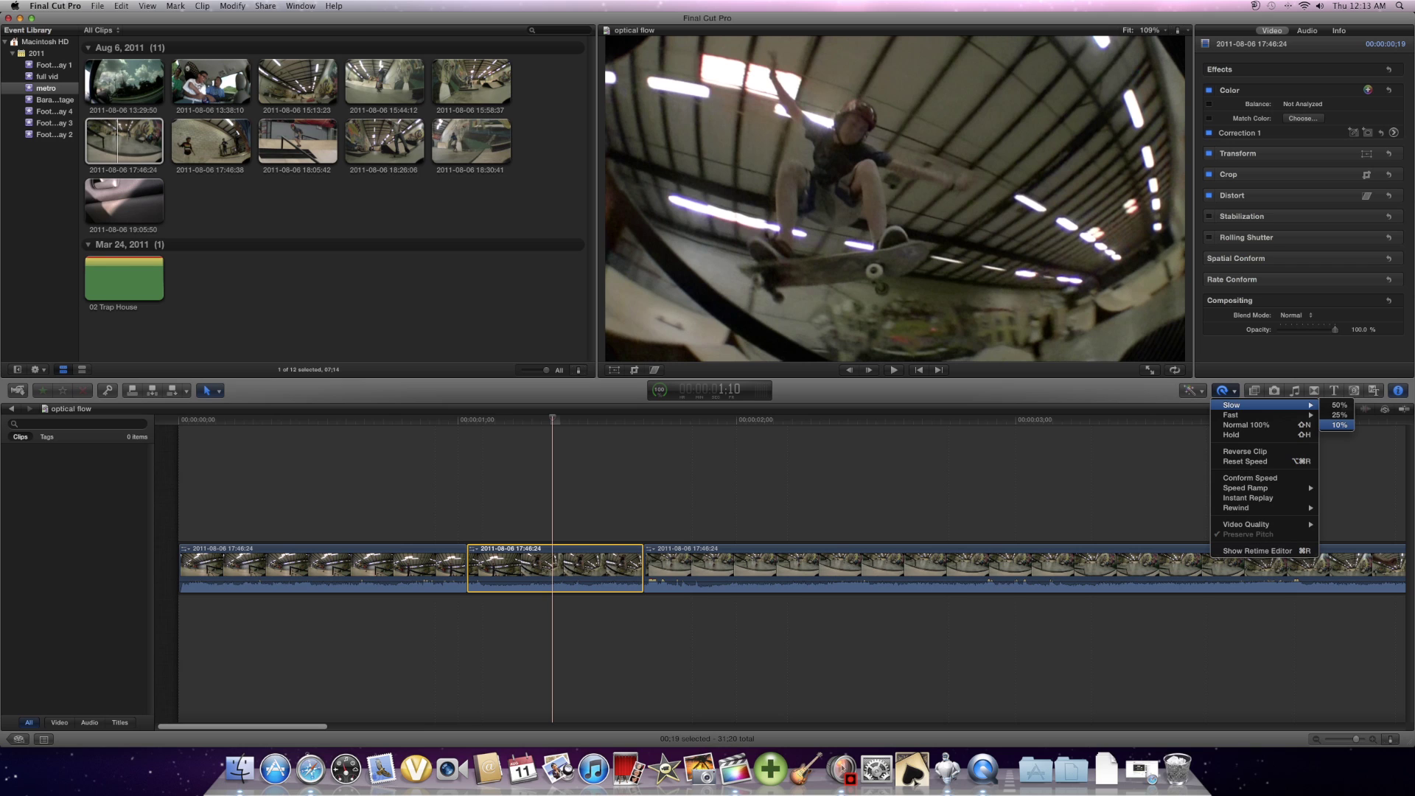
{"action": "left_click", "coordinate": [1339, 424]}
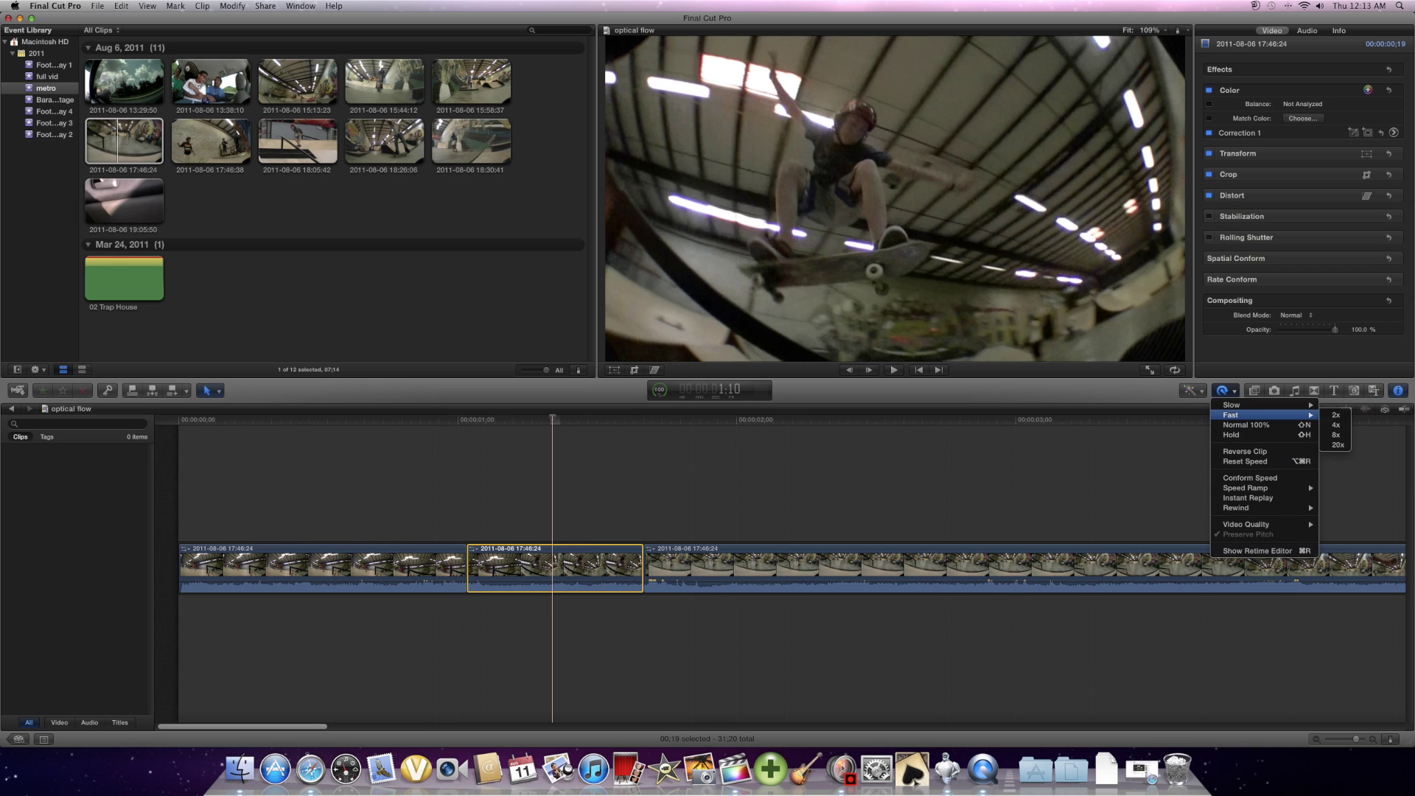
{"action": "left_click", "coordinate": [1339, 425]}
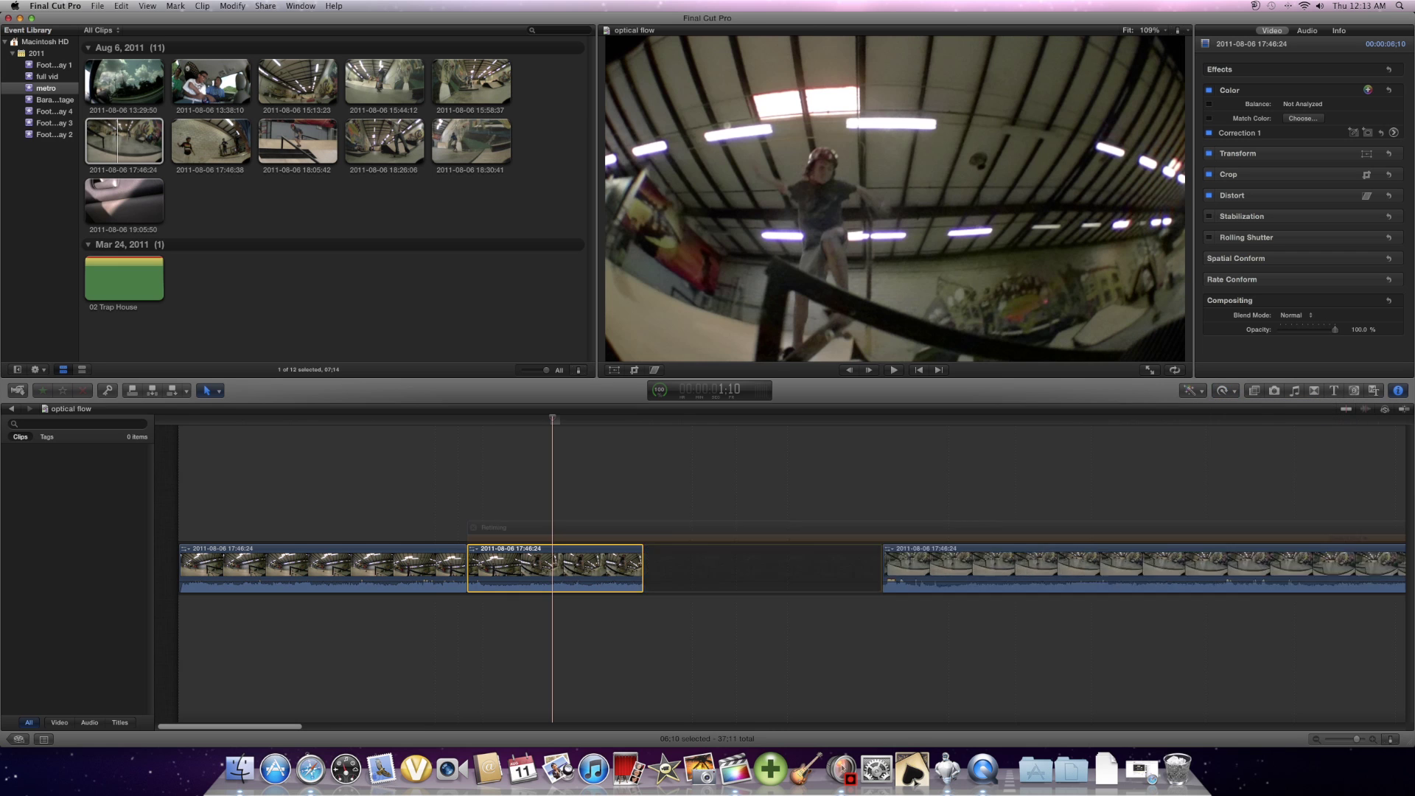
{"action": "key", "text": "space"}
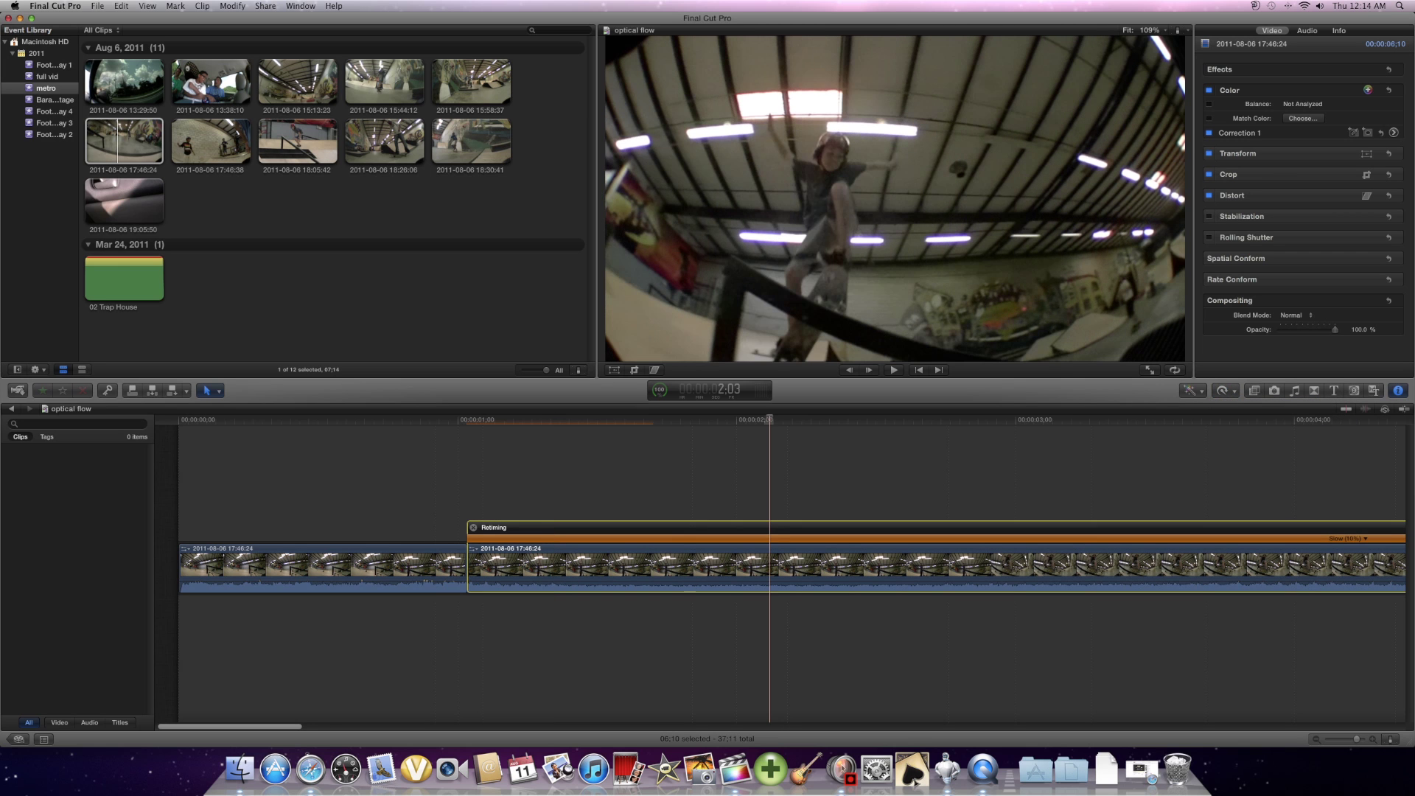
Step: Set the retiming video quality of the slowed jump segment to Optical Flow
{"action": "left_click", "coordinate": [1223, 391]}
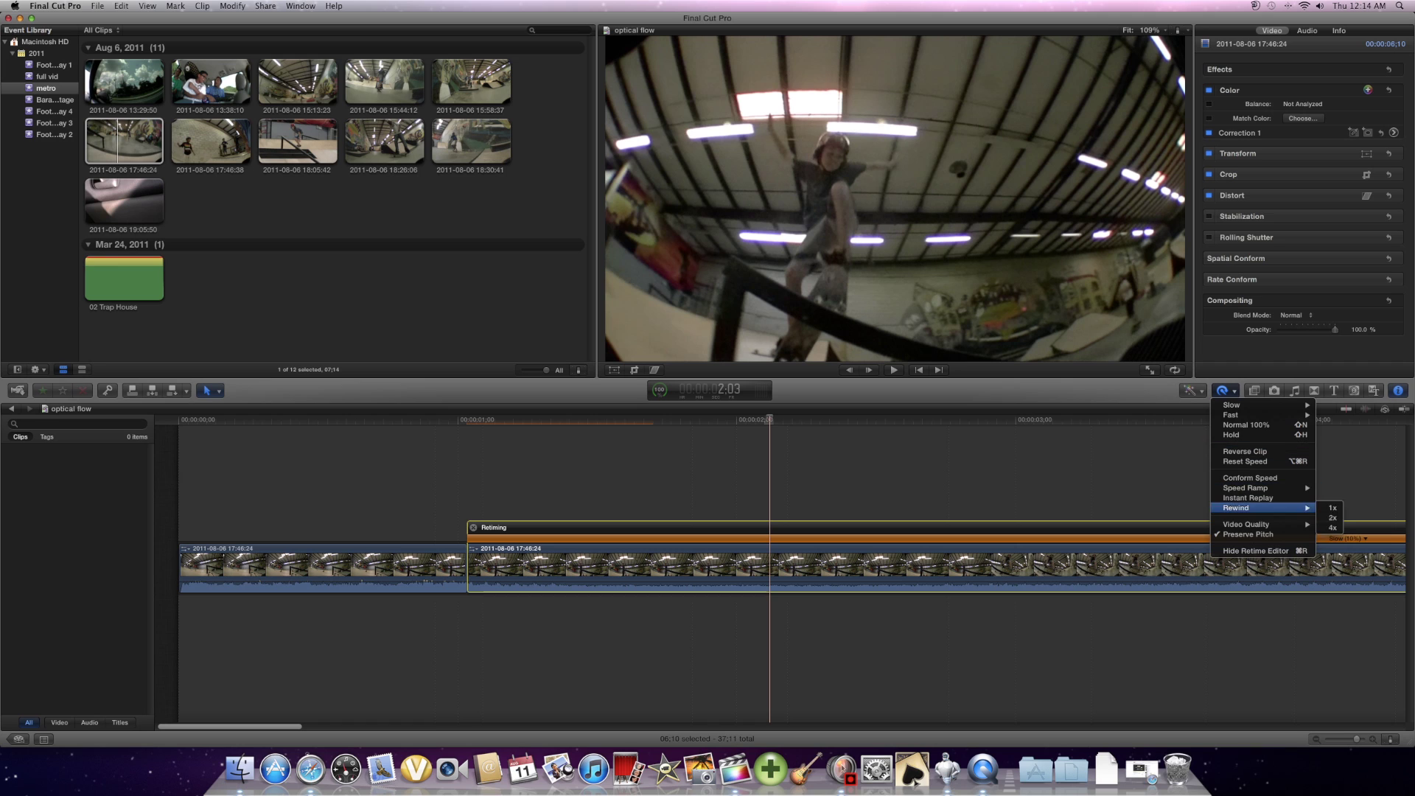
{"action": "mouse_move", "coordinate": [1260, 524]}
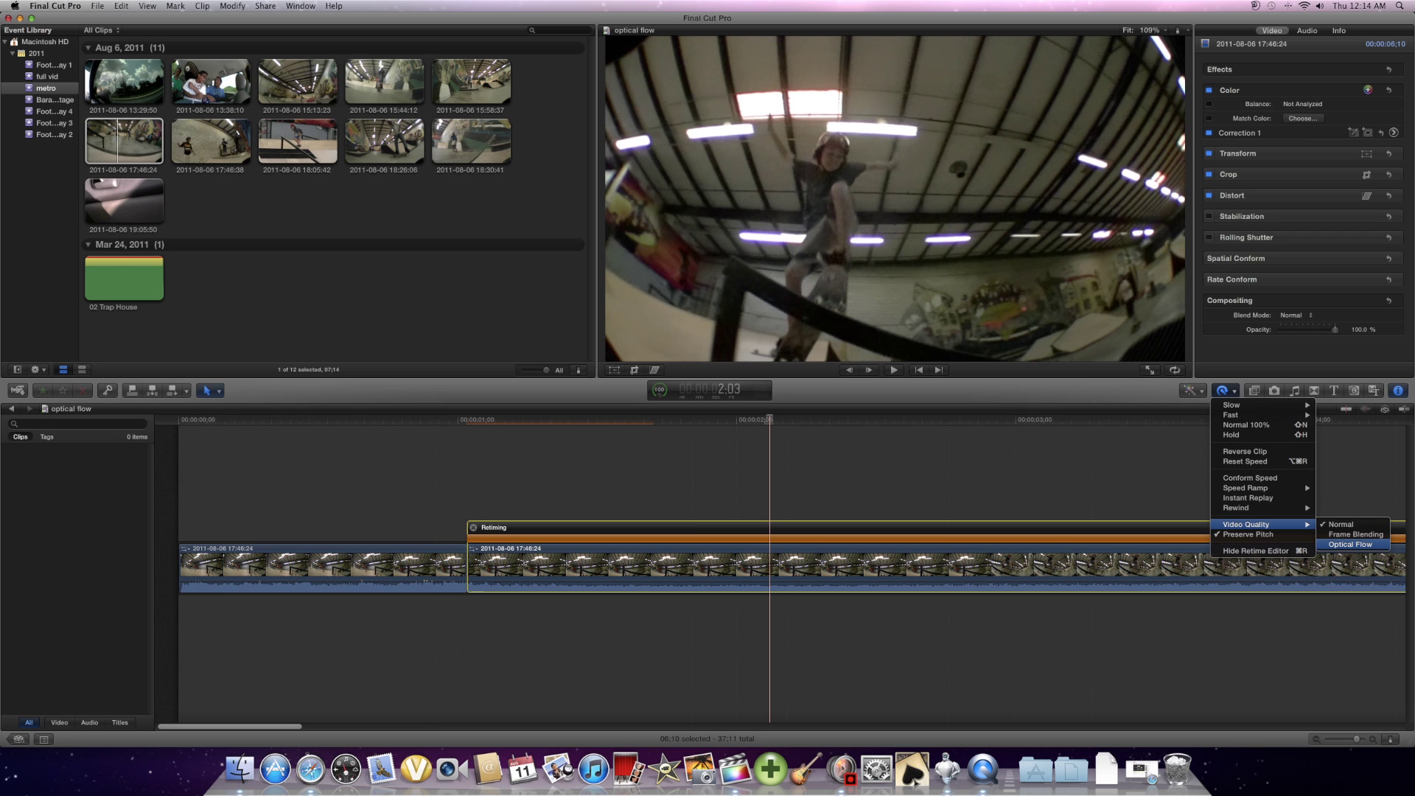
{"action": "left_click", "coordinate": [1350, 544]}
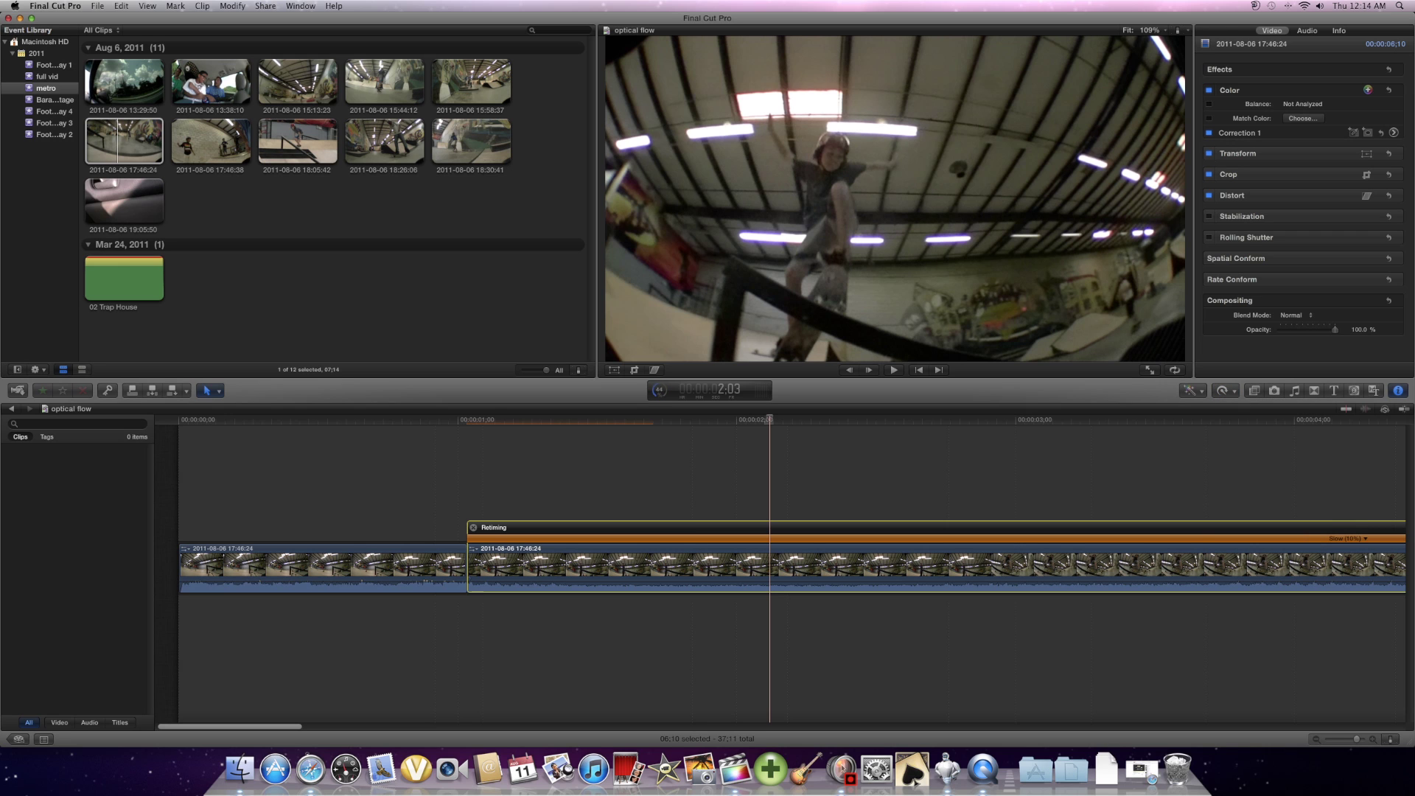
Step: Delete the three segments of the inserted skate clip from the start of the timeline
{"action": "key", "text": "BackSpace"}
{"action": "left_click", "coordinate": [580, 565]}
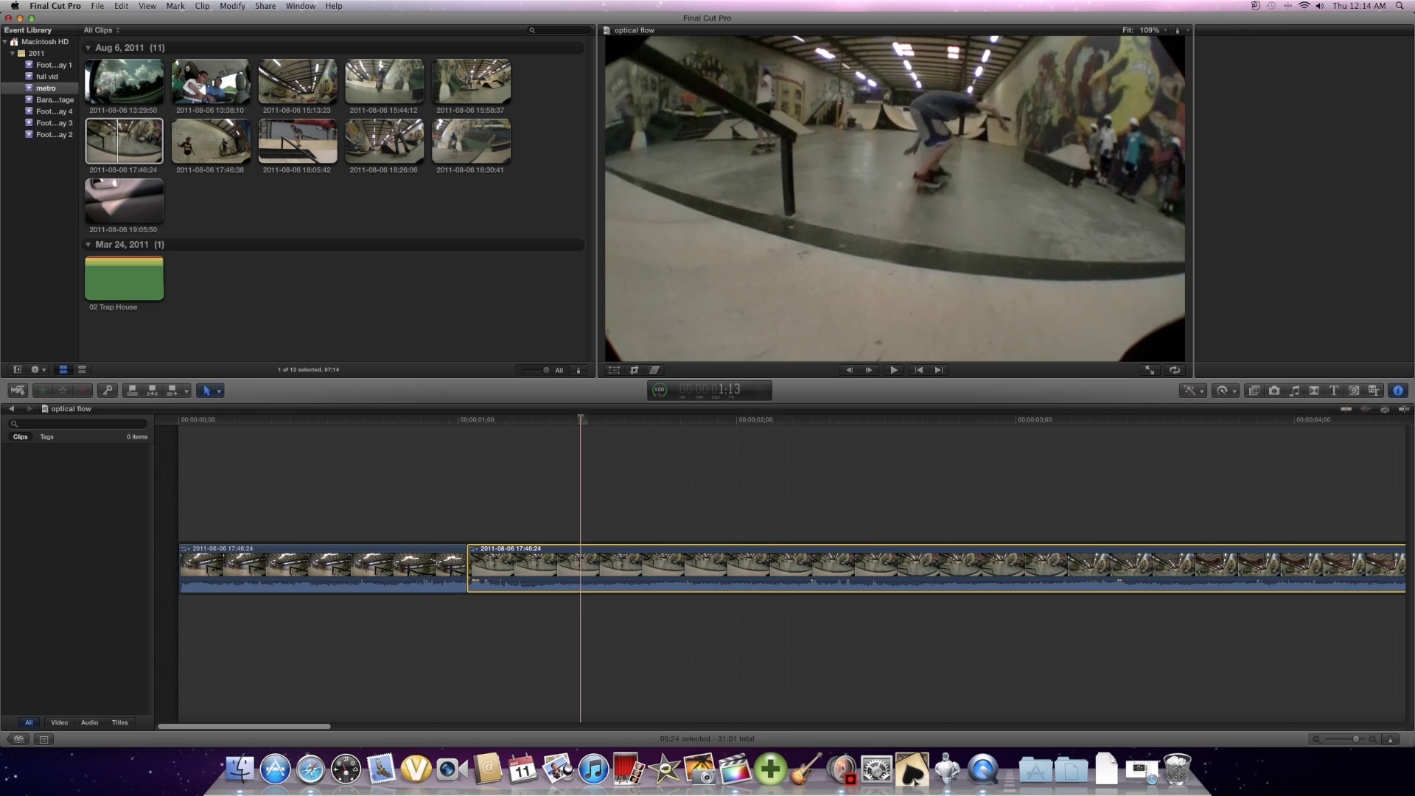
{"action": "key", "text": "BackSpace"}
{"action": "left_click", "coordinate": [397, 564]}
{"action": "key", "text": "BackSpace"}
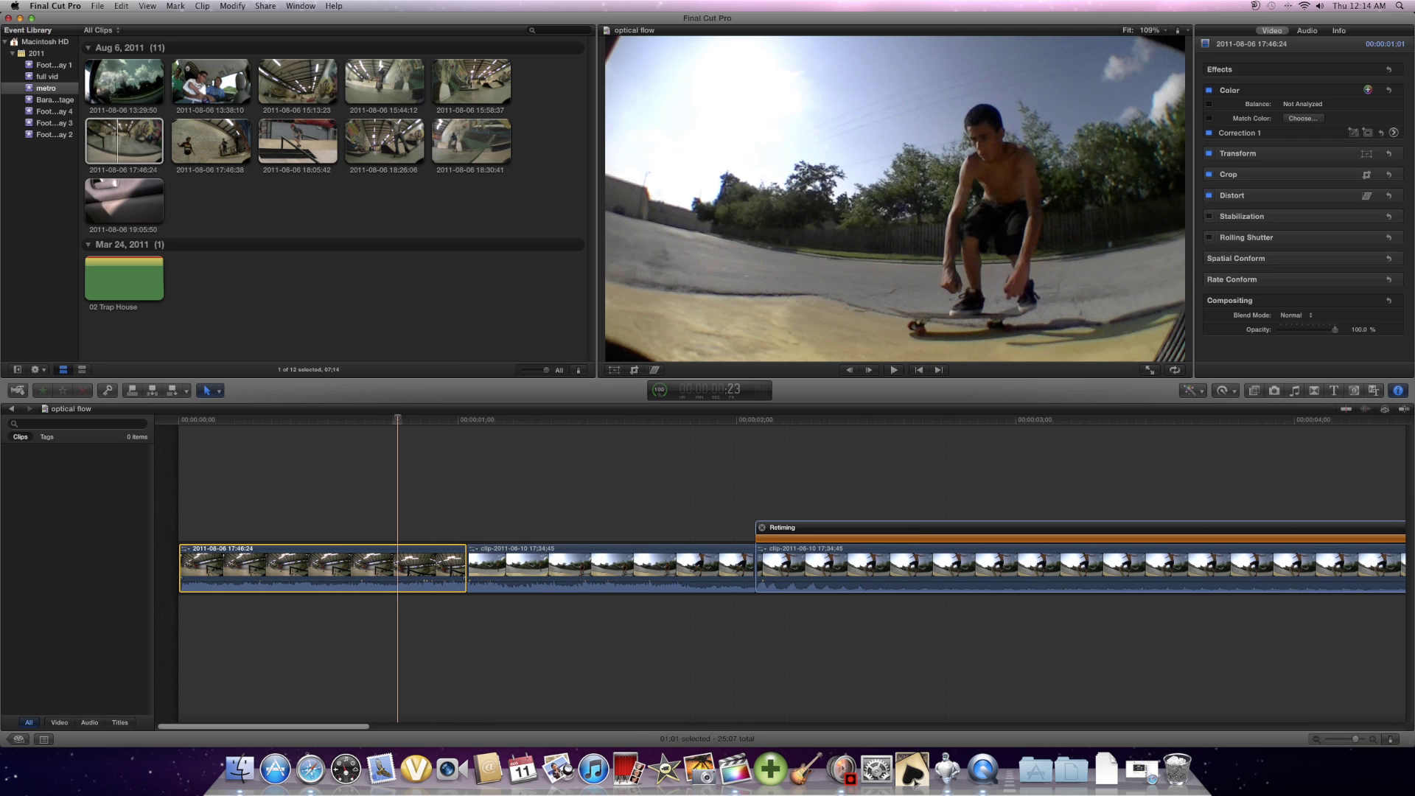
{"action": "key", "text": "super+z"}
Step: Play the project from the start through the slowed outdoor jump into the indoor skate clip, and examine the retimed segments
{"action": "key", "text": "Home"}
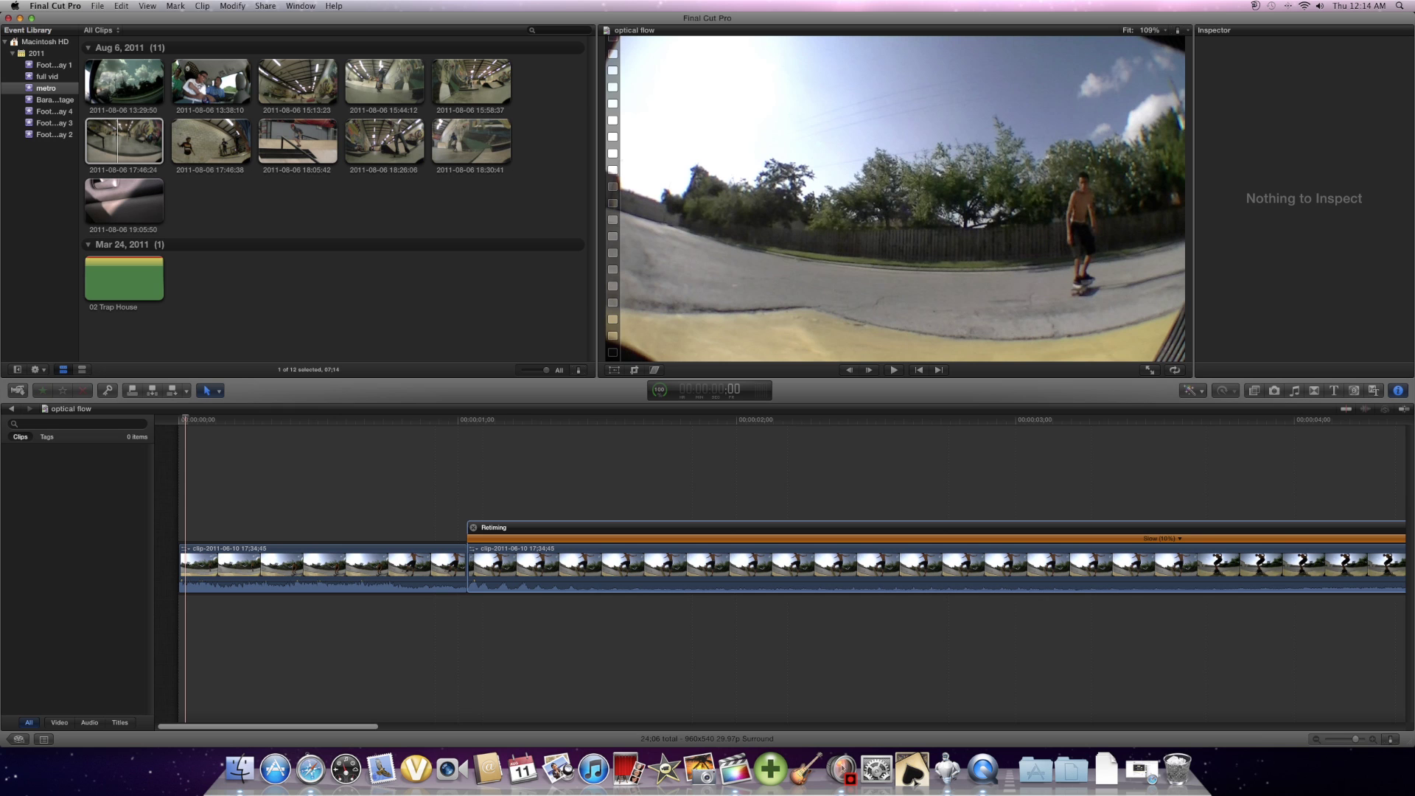
{"action": "key", "text": "space"}
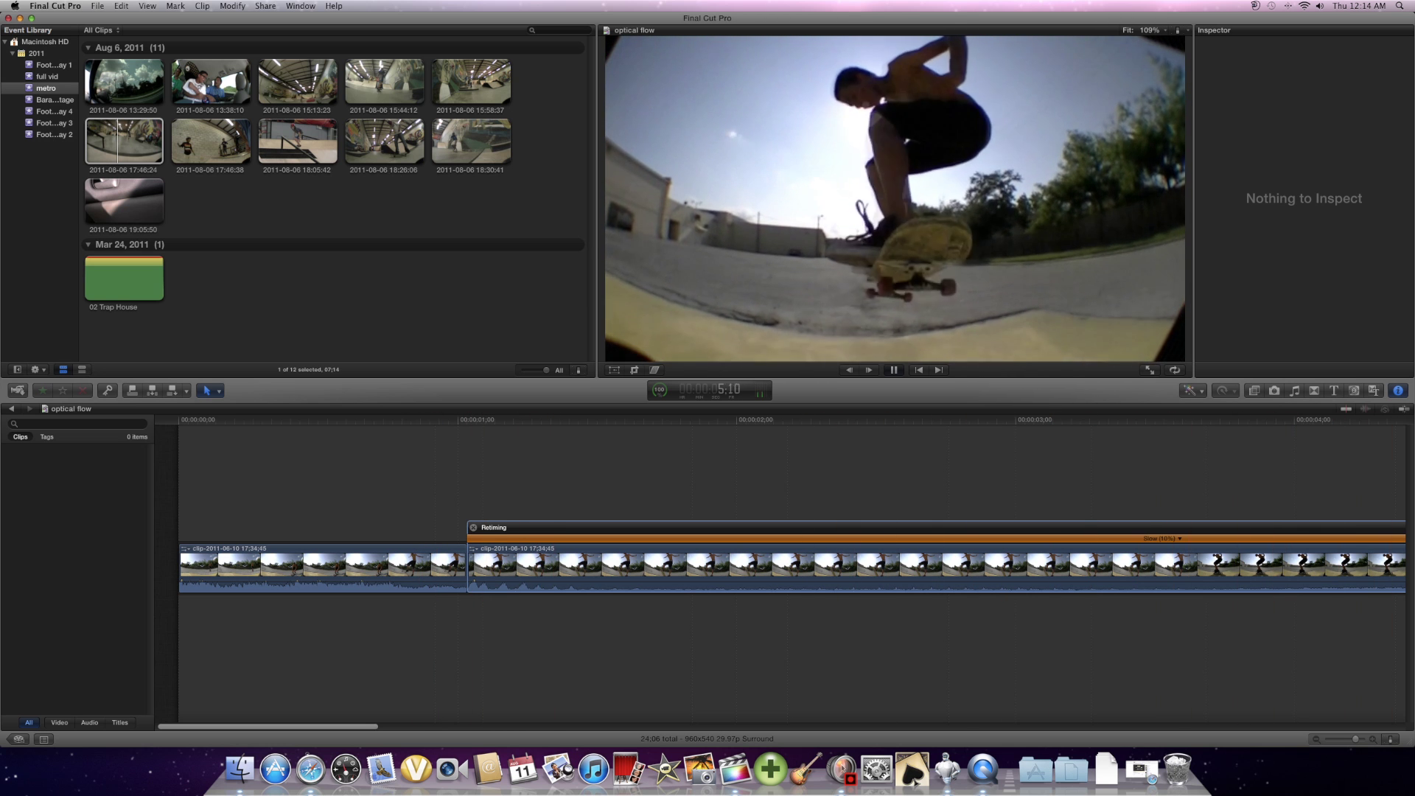
{"action": "key", "text": "space"}
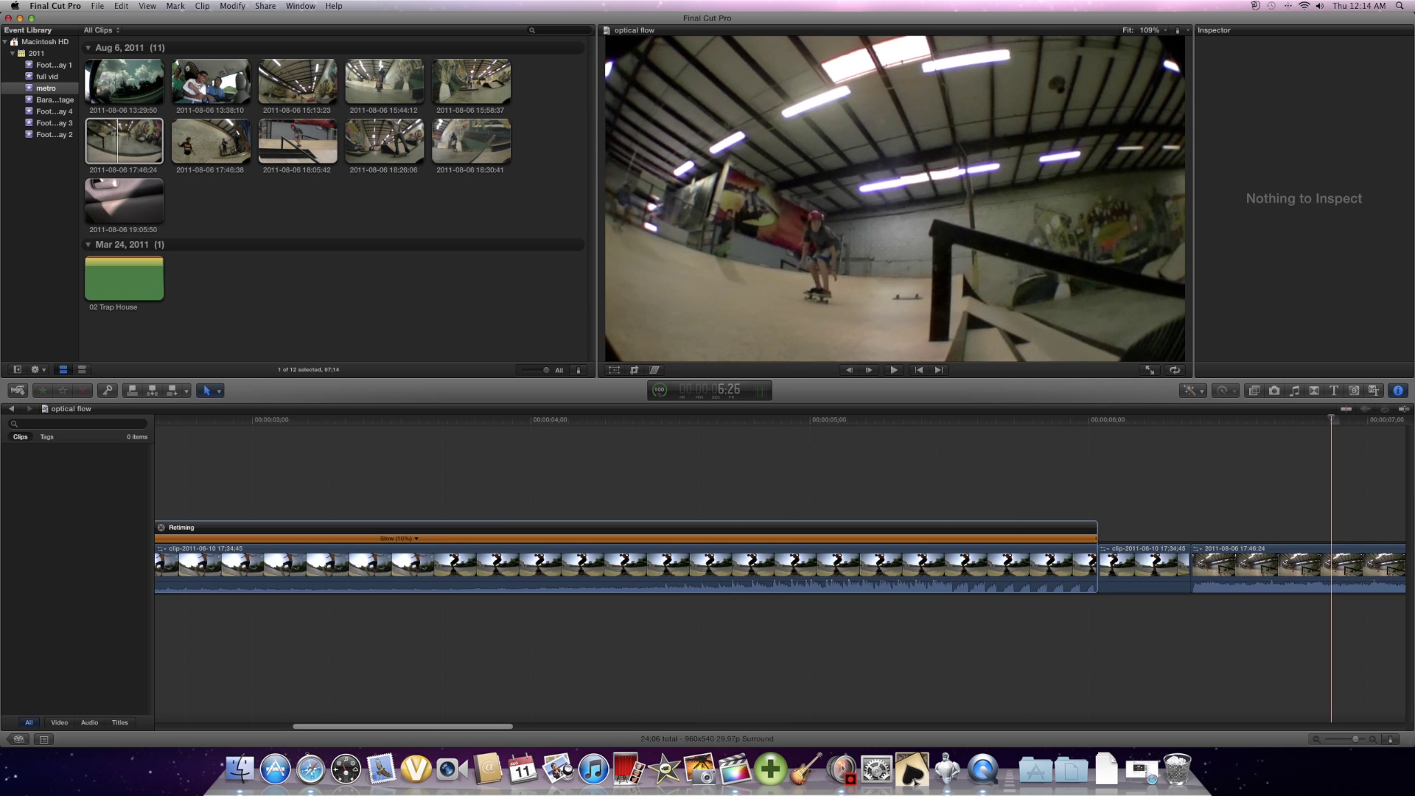
{"action": "scroll", "coordinate": [780, 568], "scroll_direction": "left", "scroll_amount": 8}
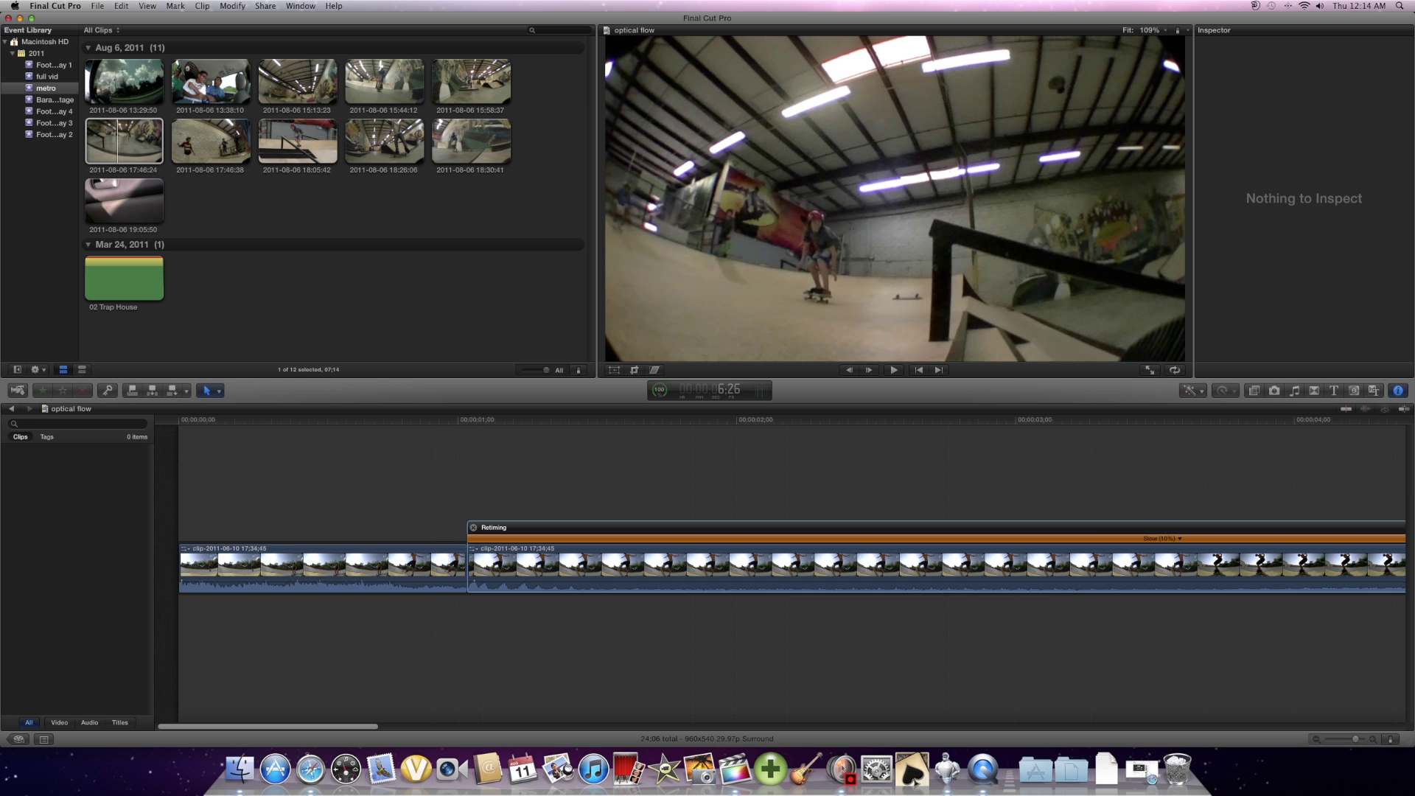
{"action": "scroll", "coordinate": [781, 567], "scroll_direction": "right", "scroll_amount": 6}
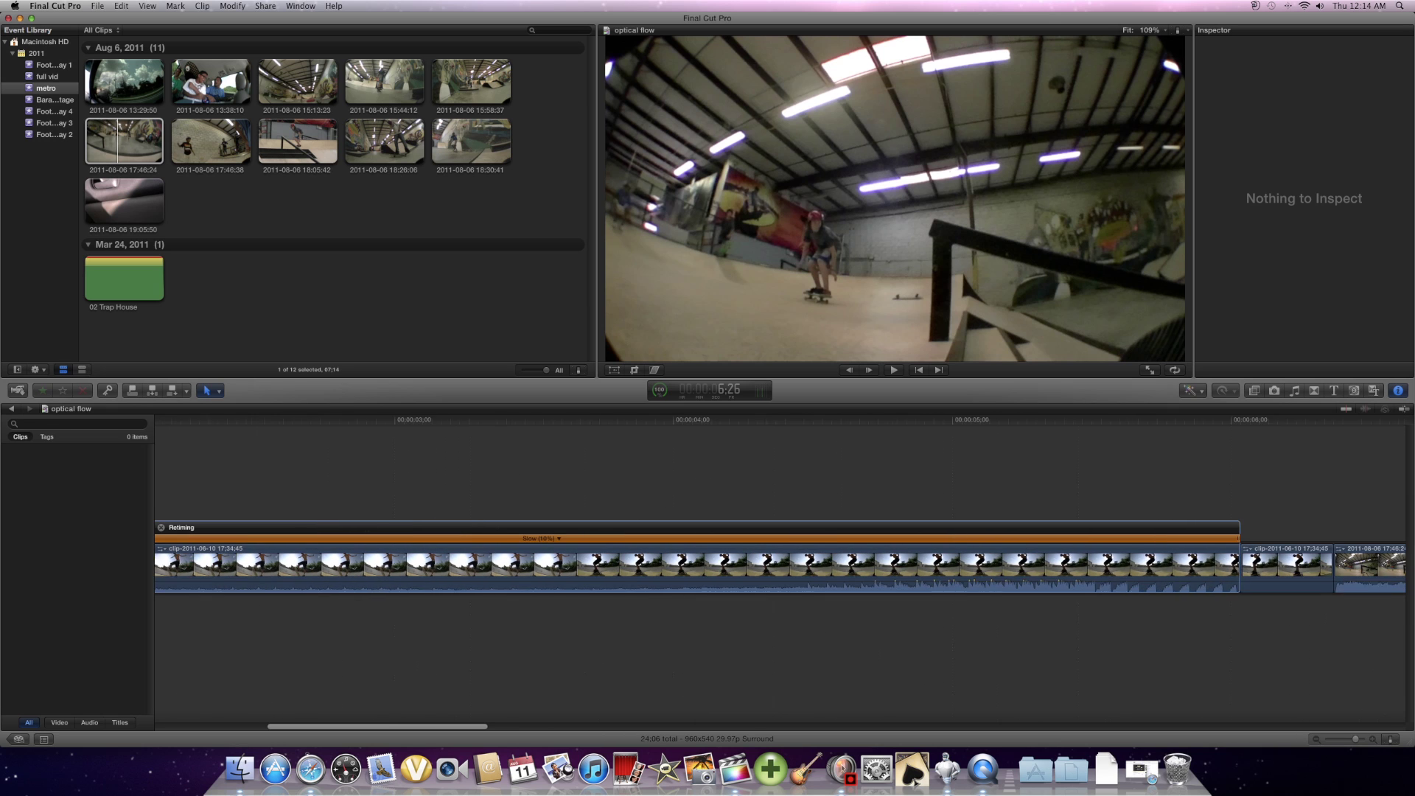
{"action": "scroll", "coordinate": [781, 567], "scroll_direction": "right", "scroll_amount": 4}
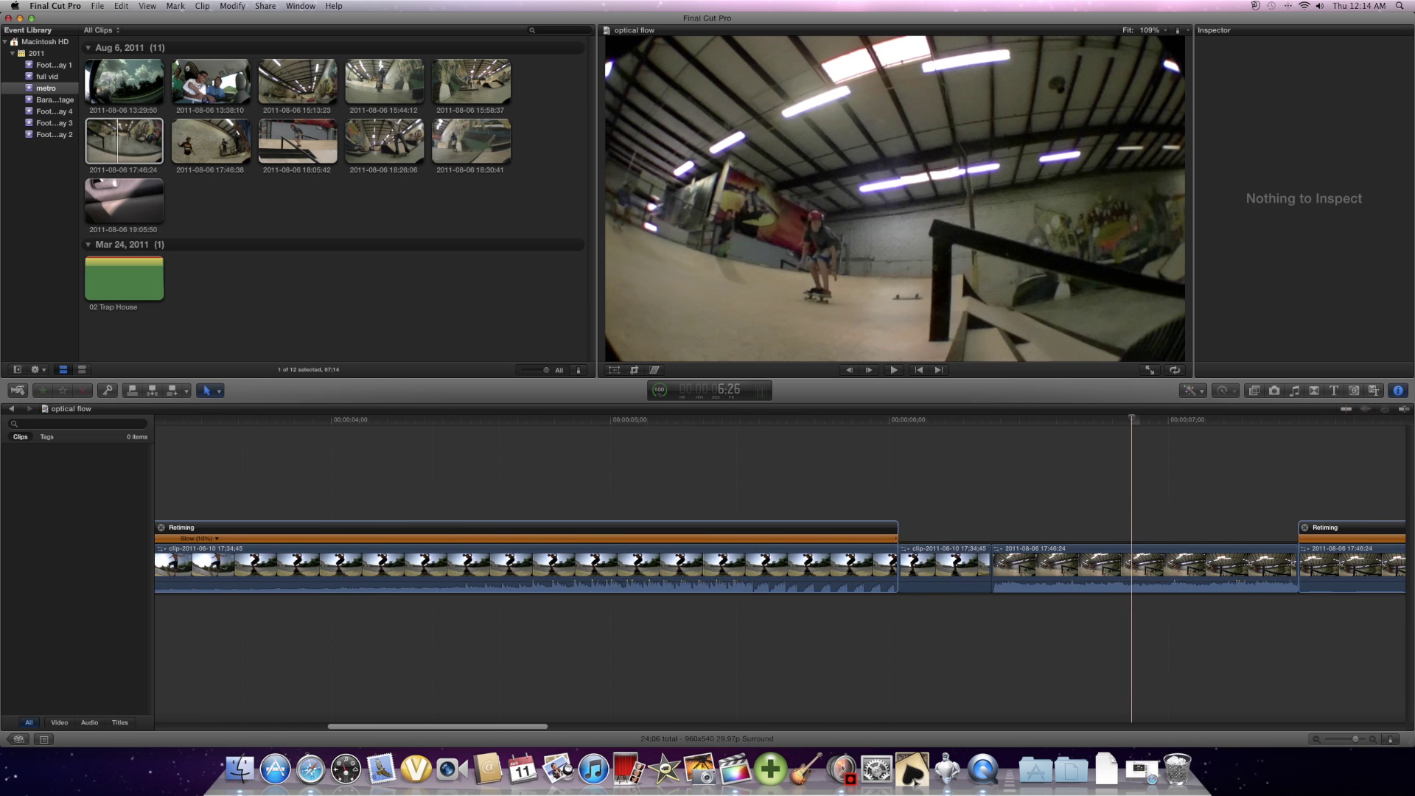
{"action": "left_click", "coordinate": [999, 420]}
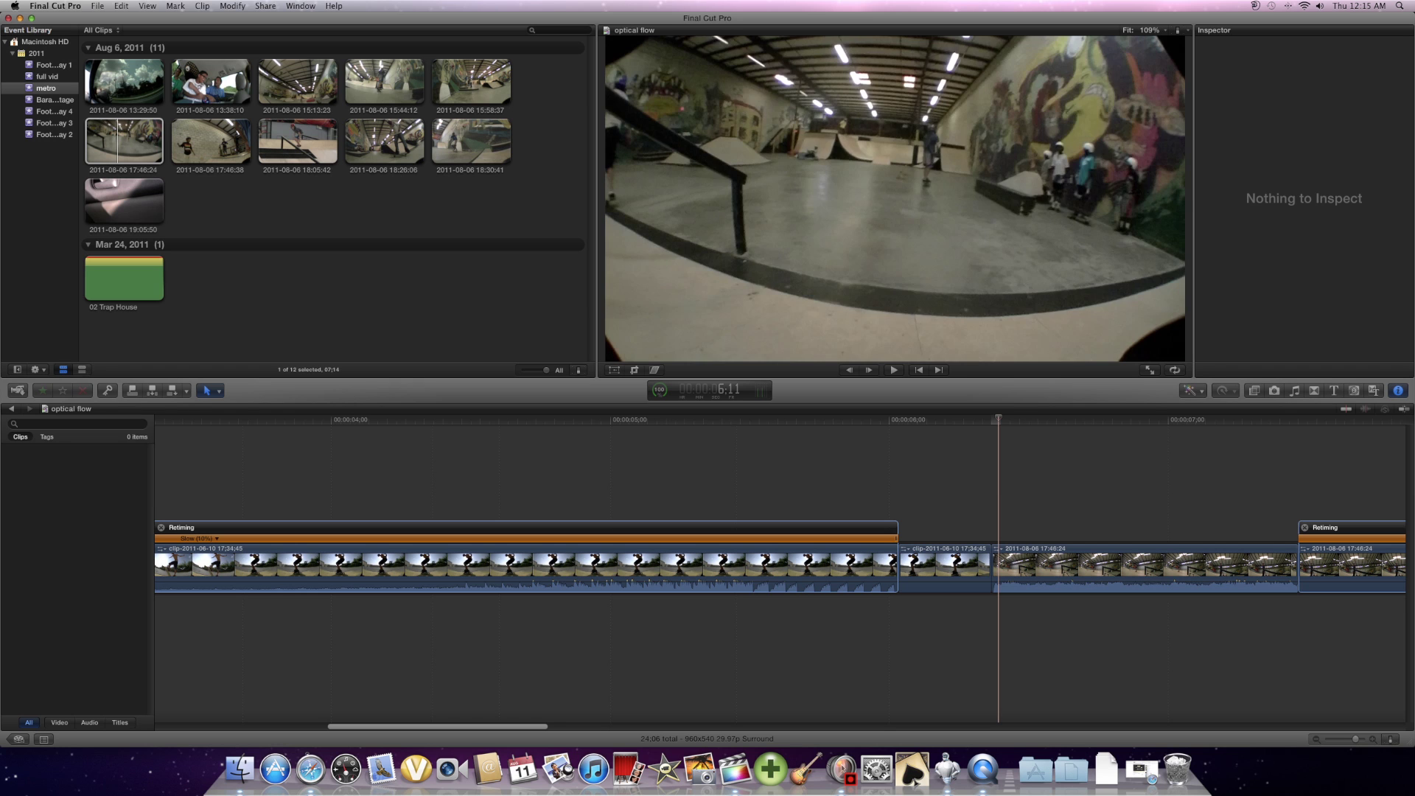
{"action": "left_click", "coordinate": [118, 141]}
{"action": "key", "text": "space"}
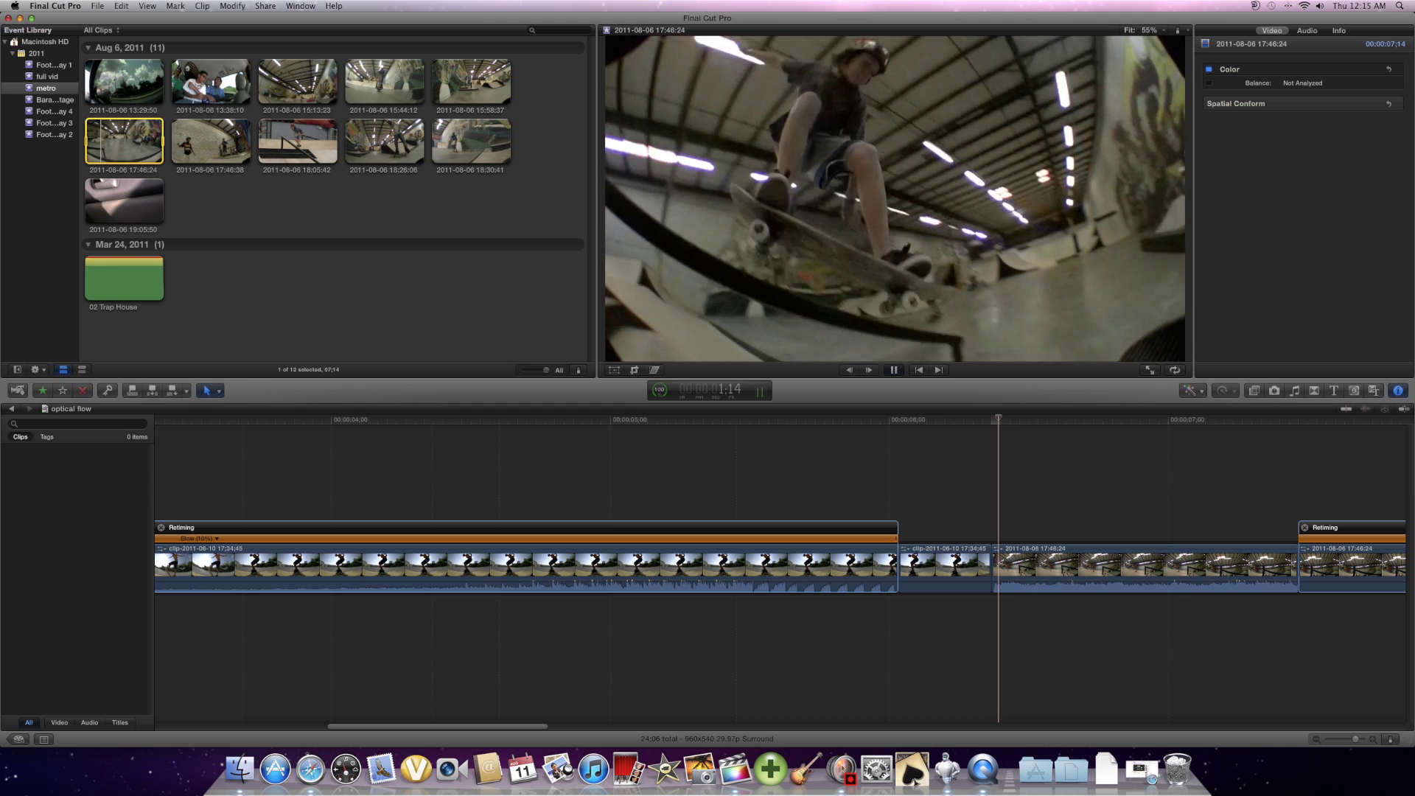
{"action": "key", "text": "space"}
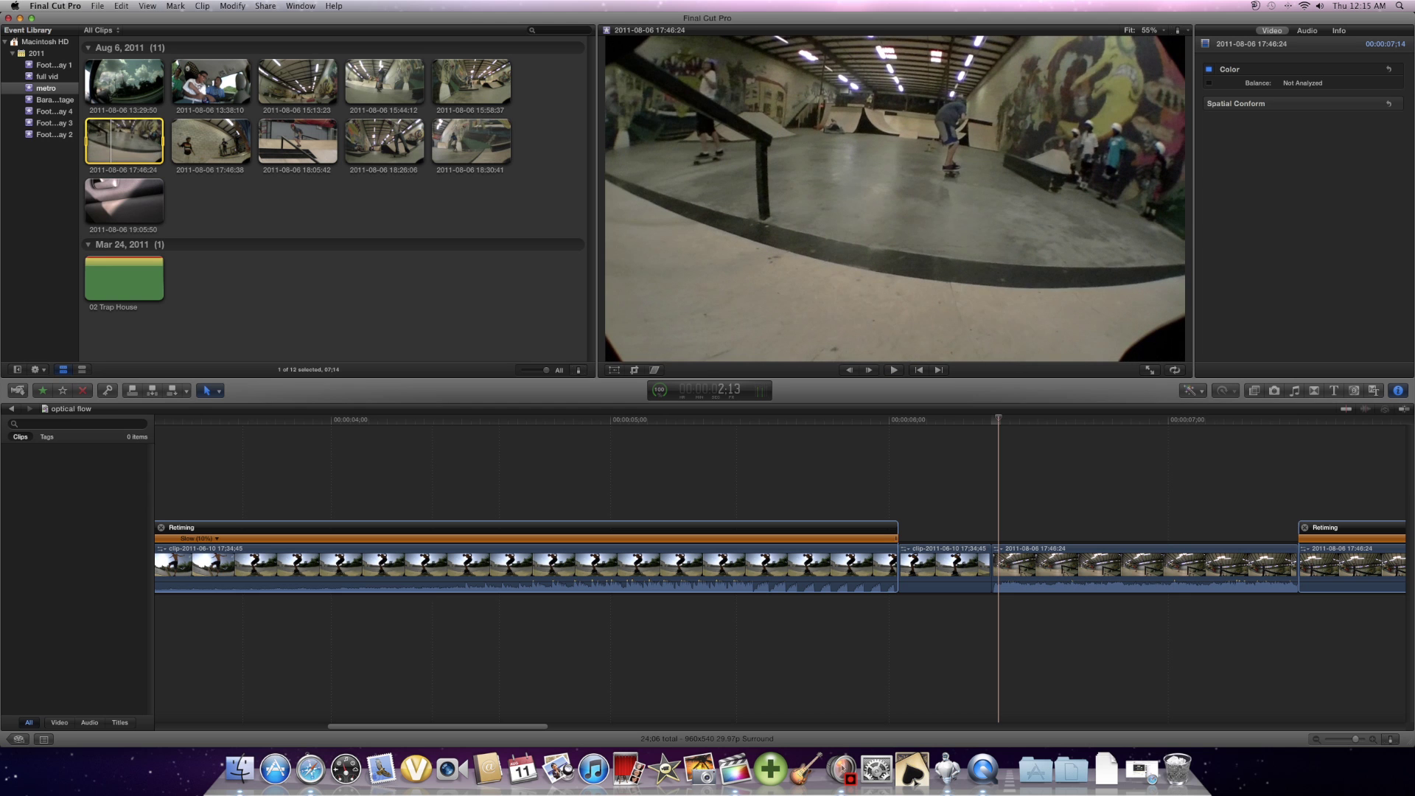
{"action": "key", "text": "super+2"}
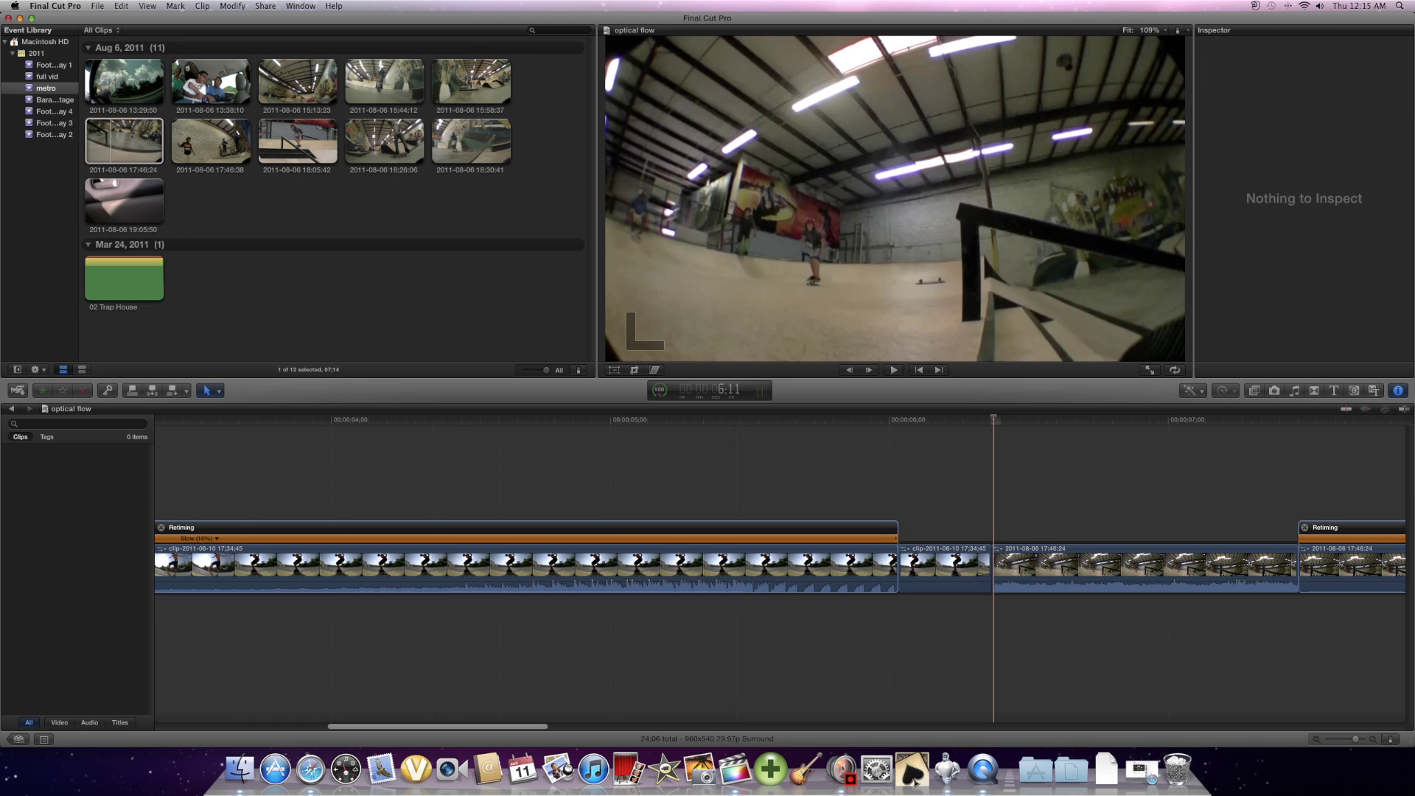
{"action": "scroll", "coordinate": [780, 571], "scroll_direction": "right", "scroll_amount": 10}
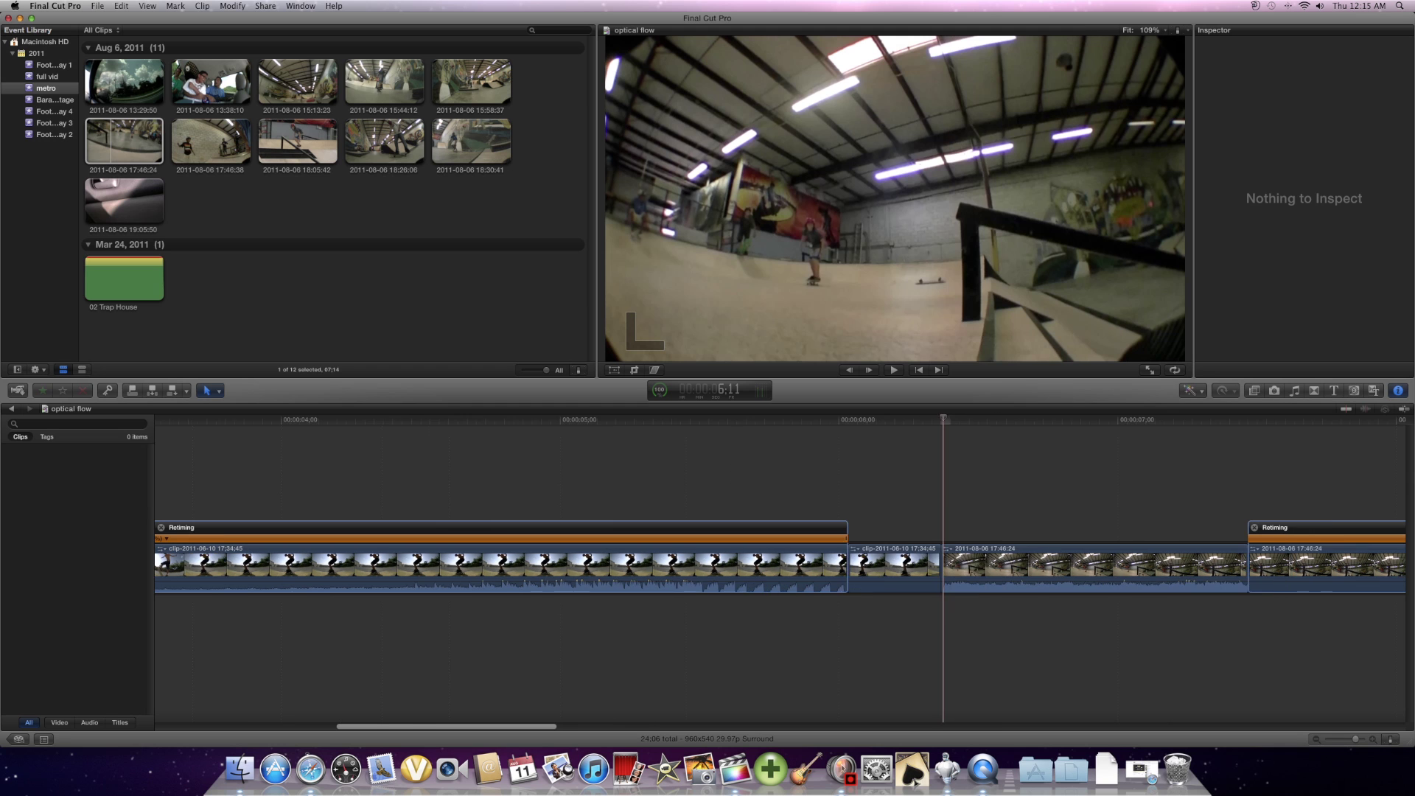
{"action": "scroll", "coordinate": [781, 571], "scroll_direction": "right", "scroll_amount": 6}
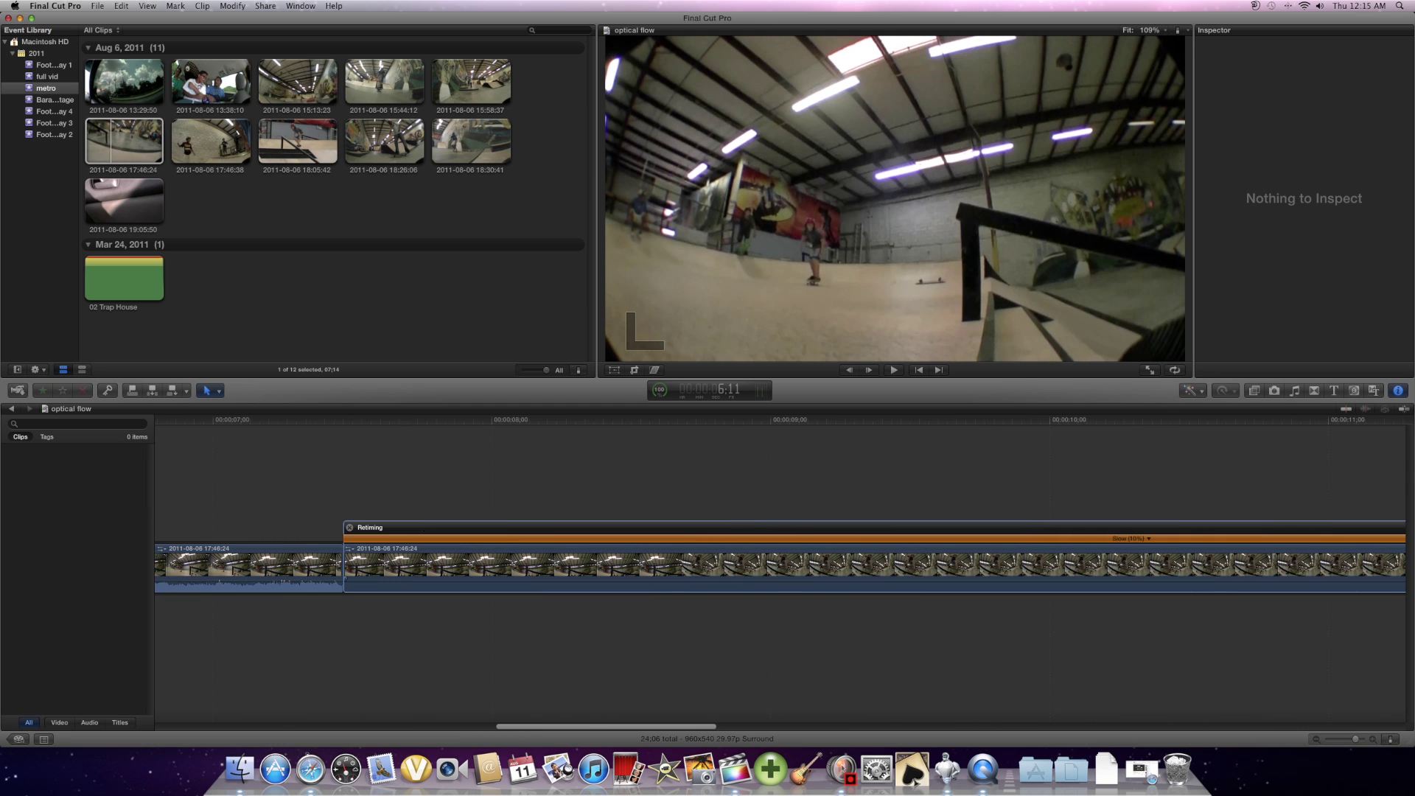
{"action": "left_click", "coordinate": [1129, 564]}
{"action": "left_click", "coordinate": [1225, 391]}
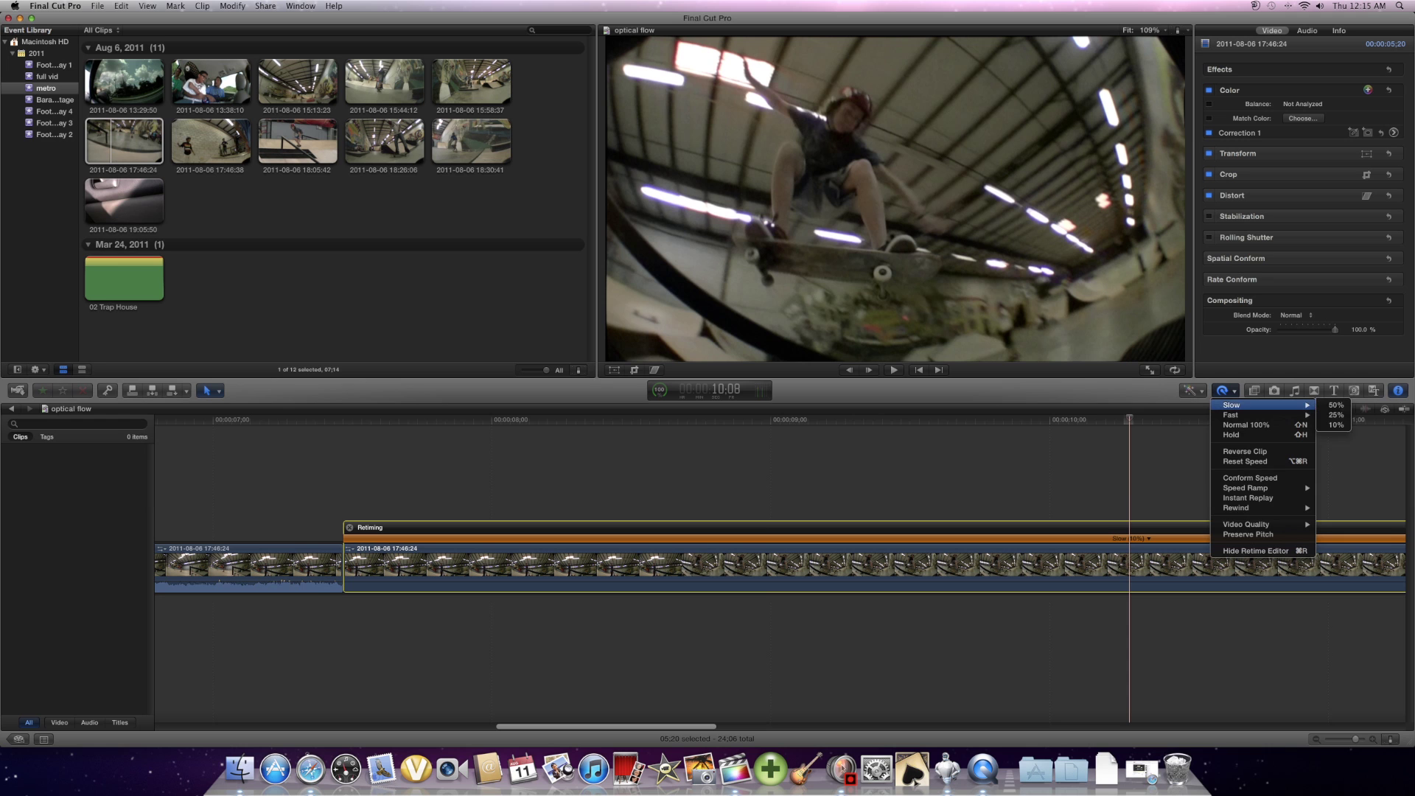
{"action": "mouse_move", "coordinate": [1252, 523]}
{"action": "left_click", "coordinate": [1340, 524]}
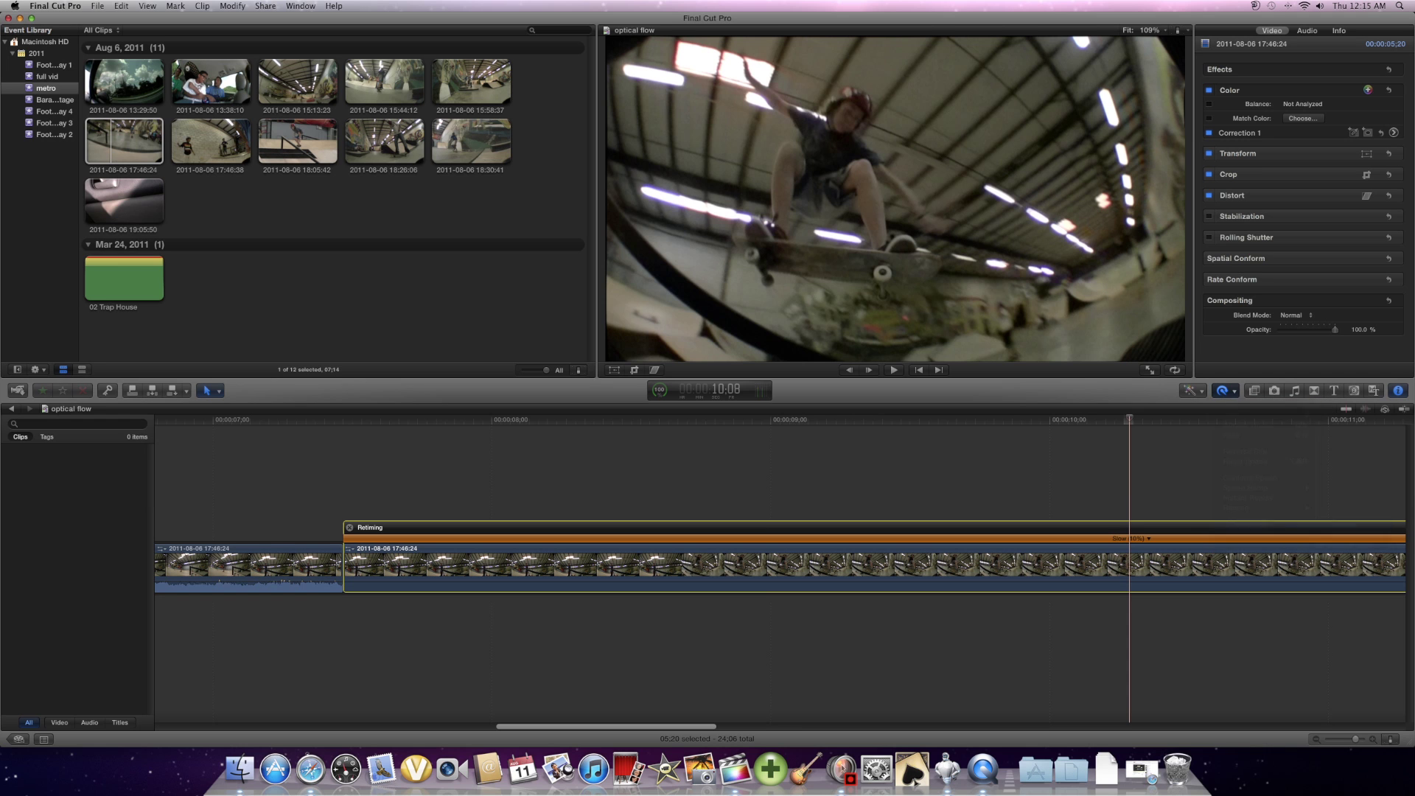
{"action": "scroll", "coordinate": [780, 571], "scroll_direction": "left", "scroll_amount": 18}
{"action": "scroll", "coordinate": [780, 571], "scroll_direction": "right", "scroll_amount": 5}
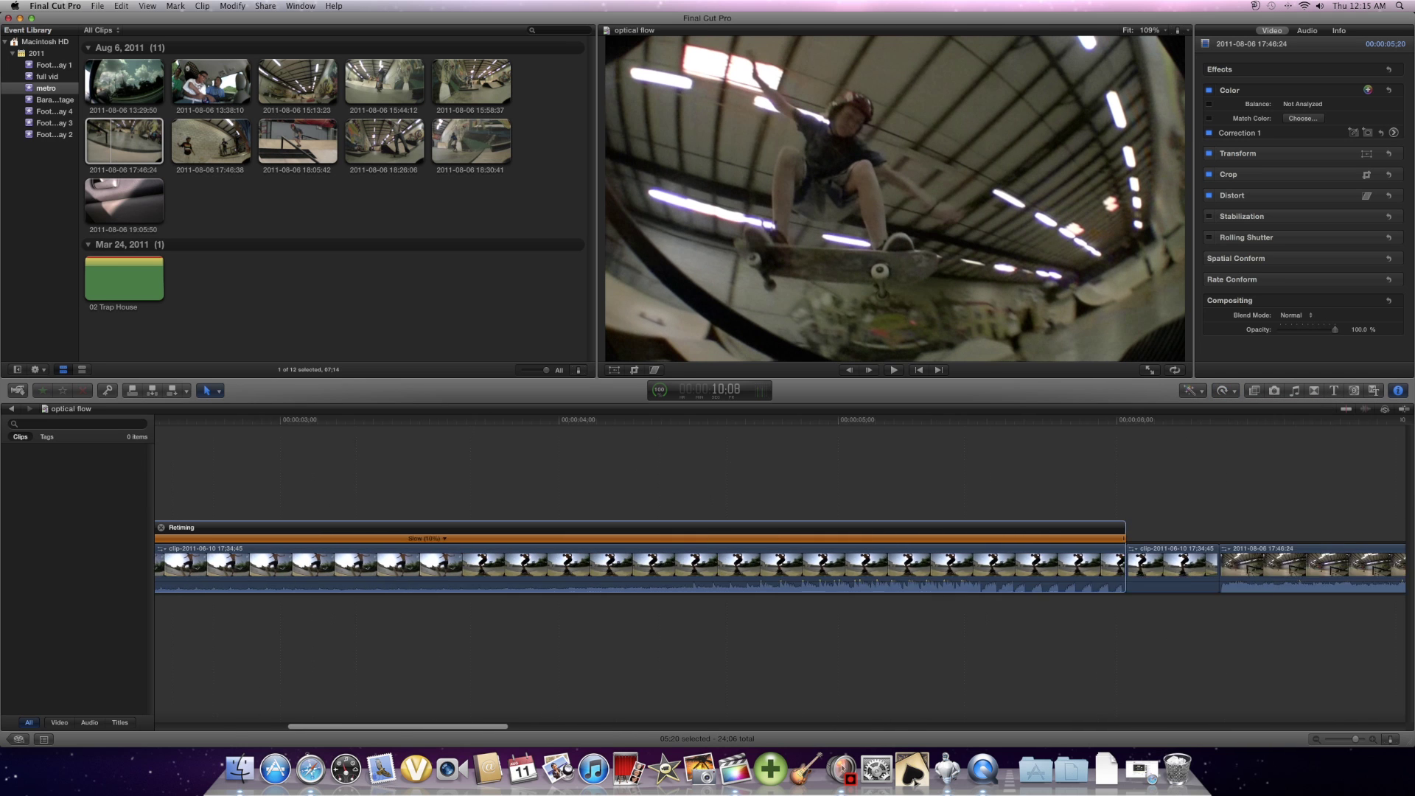
{"action": "scroll", "coordinate": [780, 571], "scroll_direction": "left", "scroll_amount": 1}
{"action": "left_click", "coordinate": [976, 478]}
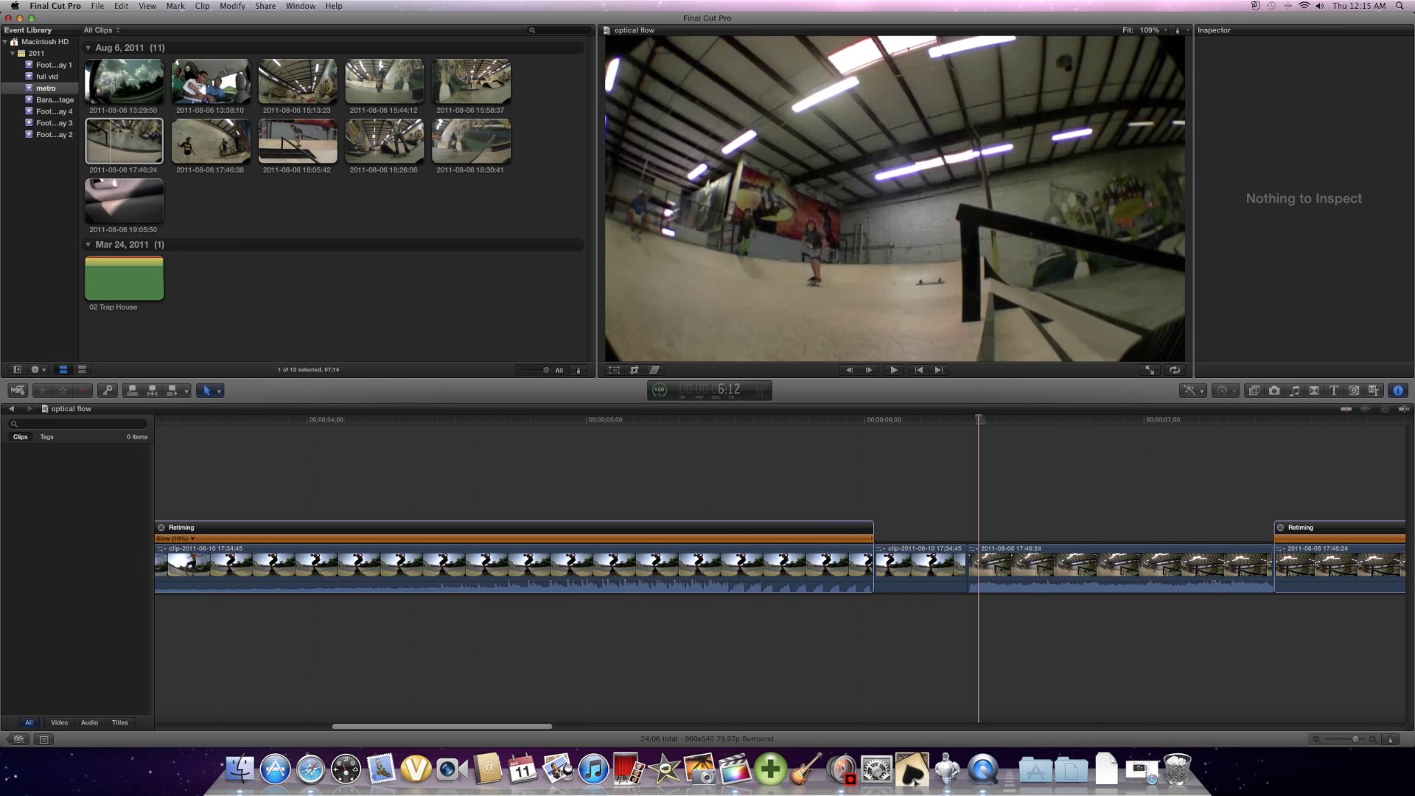
{"action": "key", "text": "space"}
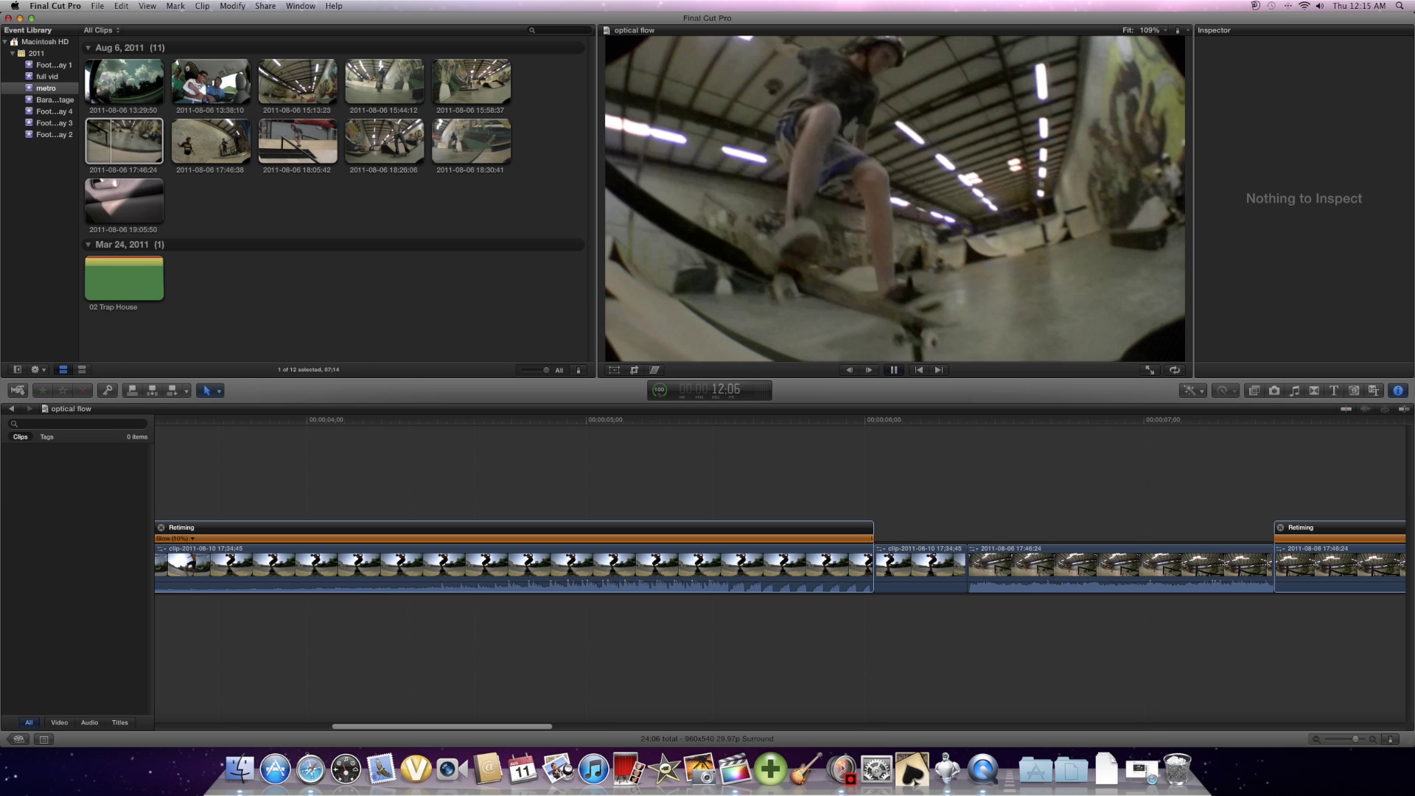
{"action": "key", "text": "space"}
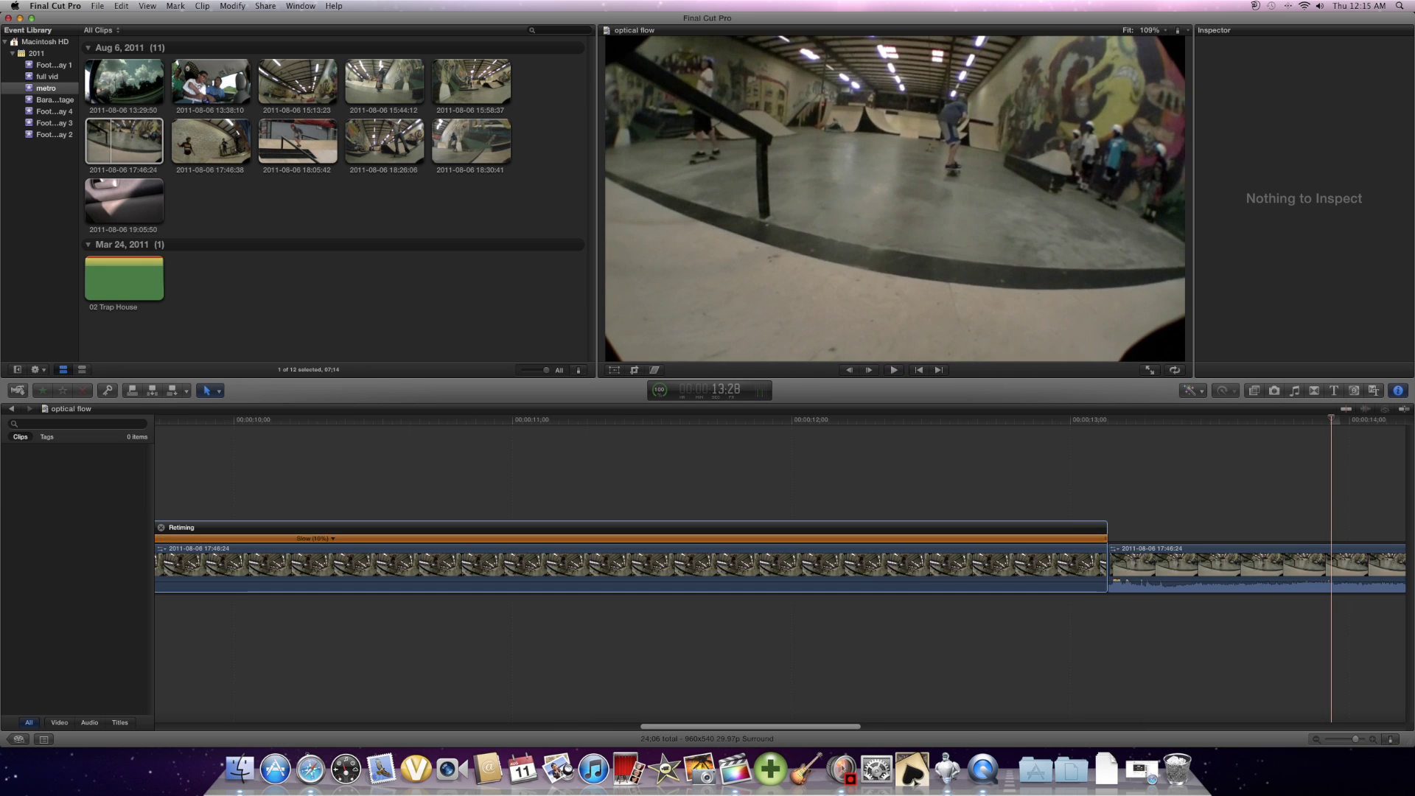
Step: Set the retiming video quality of the slowed indoor jump segment to Optical Flow
{"action": "scroll", "coordinate": [923, 563], "scroll_direction": "left", "scroll_amount": 10}
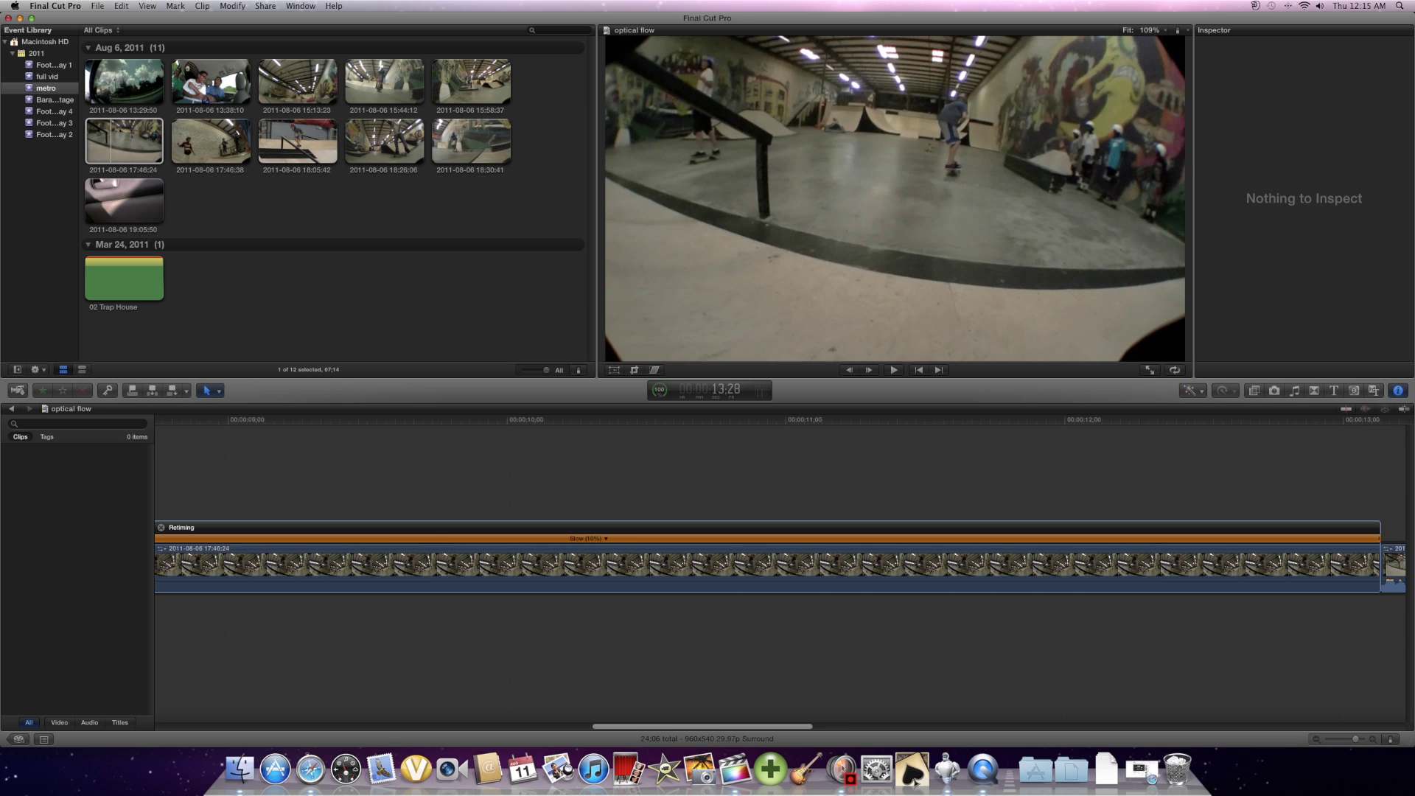
{"action": "left_click", "coordinate": [923, 563]}
{"action": "left_click", "coordinate": [1223, 391]}
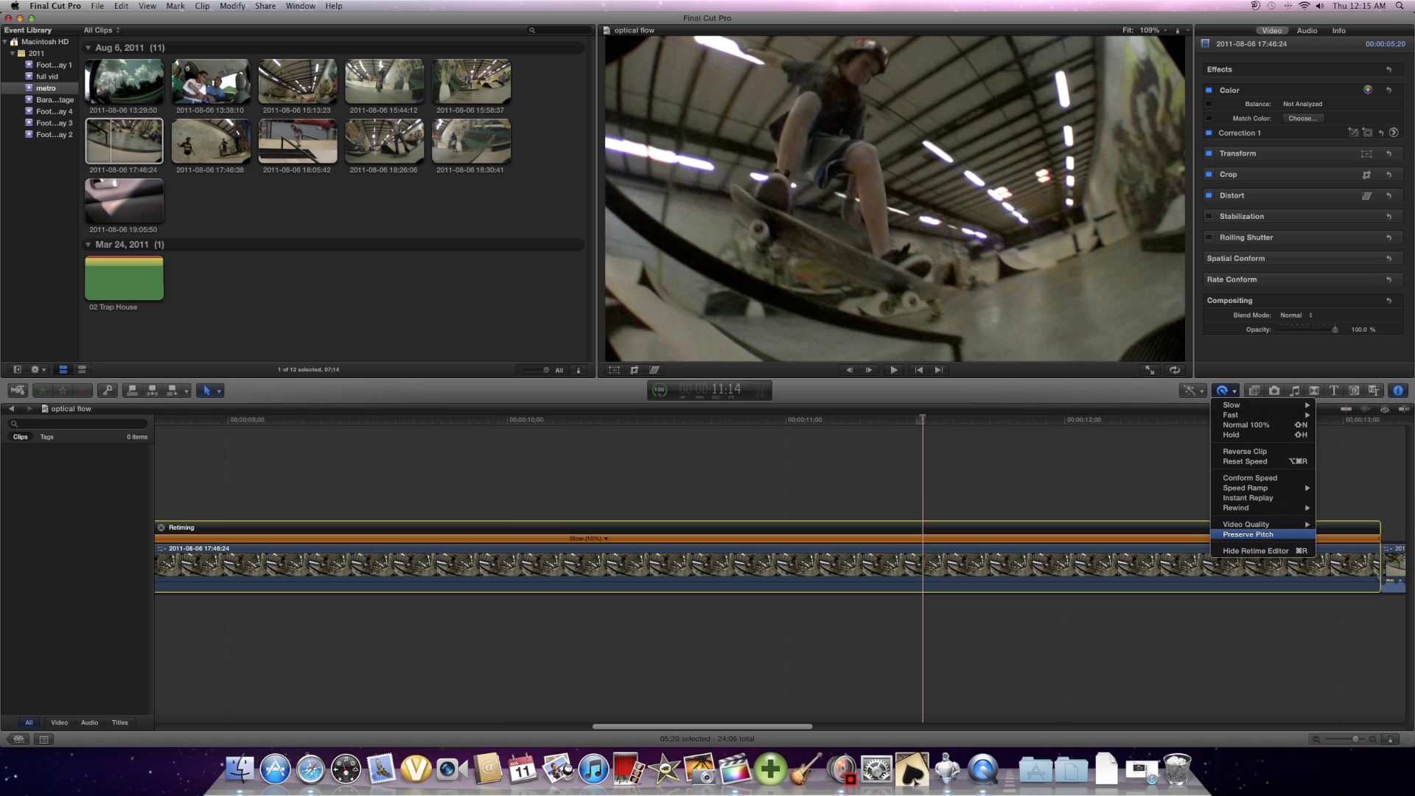
{"action": "mouse_move", "coordinate": [1253, 524]}
{"action": "left_click", "coordinate": [1350, 543]}
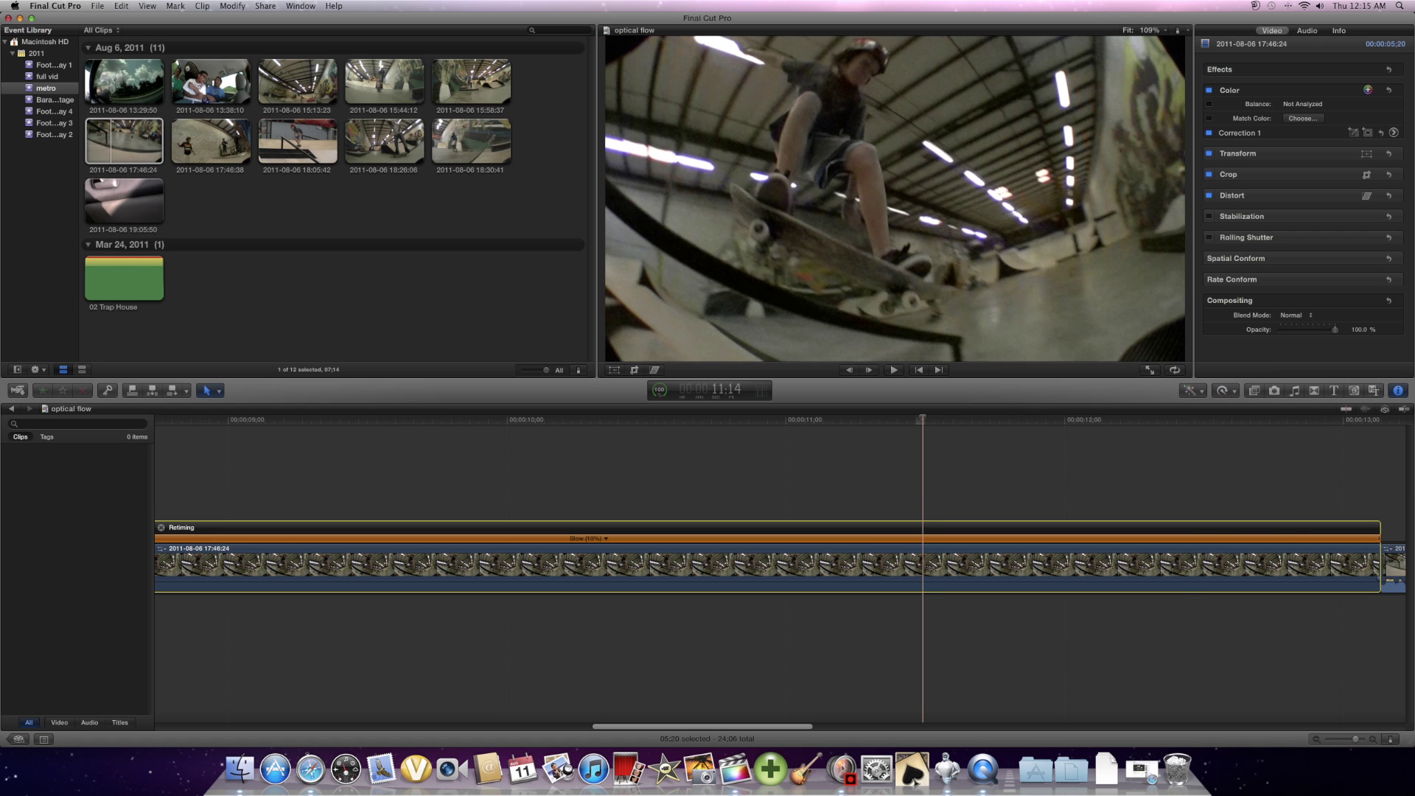
{"action": "scroll", "coordinate": [1350, 544], "scroll_direction": "left", "scroll_amount": 10}
{"action": "scroll", "coordinate": [779, 565], "scroll_direction": "left", "scroll_amount": 8}
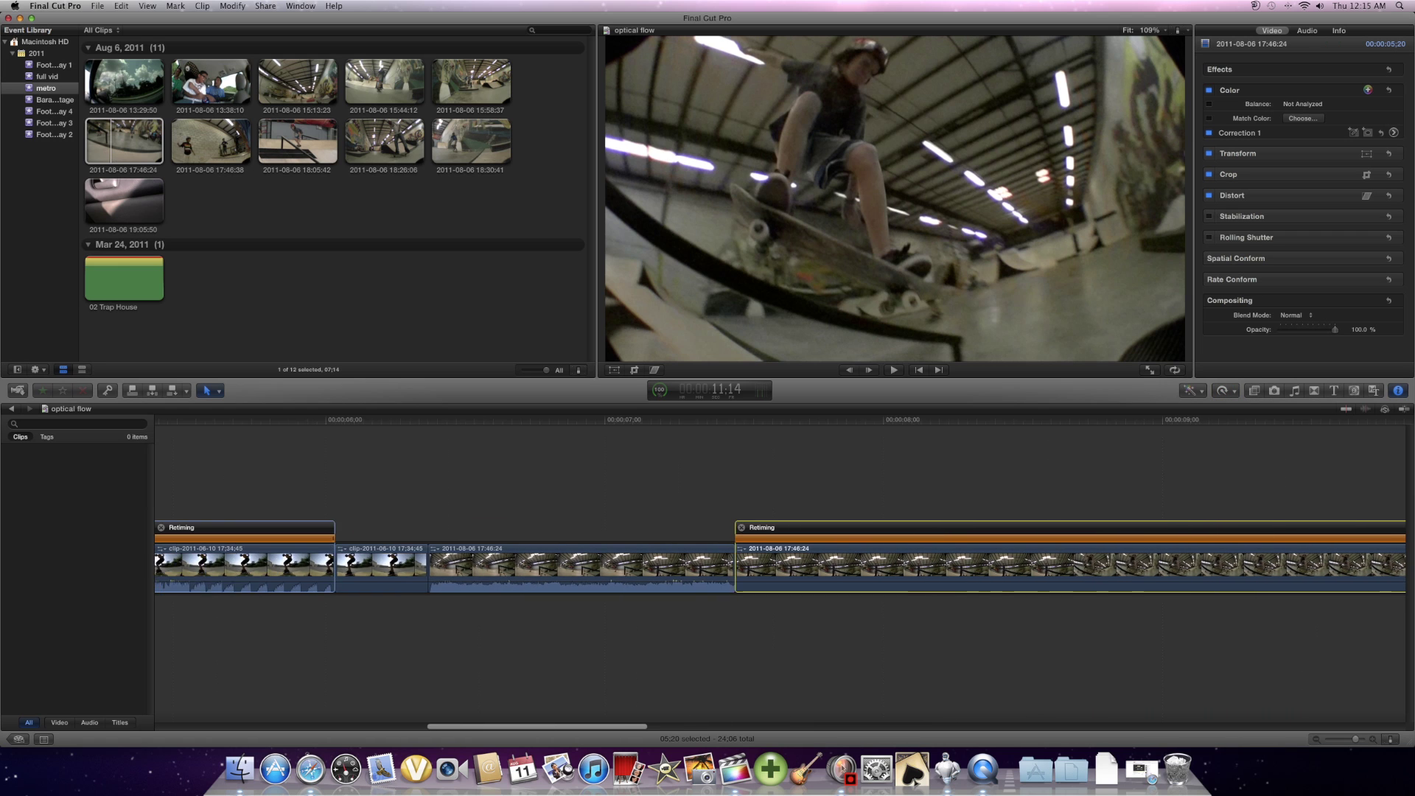
{"action": "left_click", "coordinate": [518, 479]}
{"action": "key", "text": "space"}
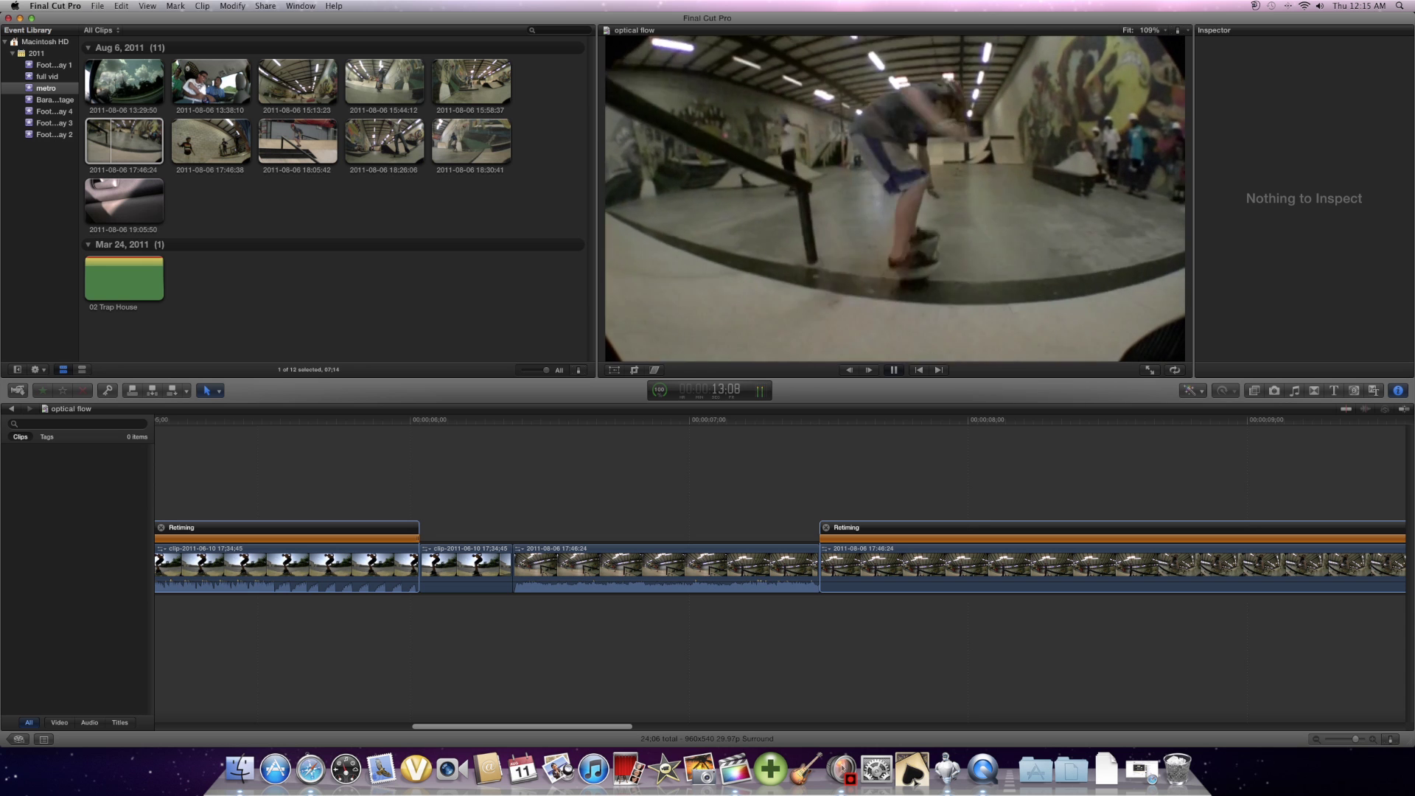
{"action": "key", "text": "space"}
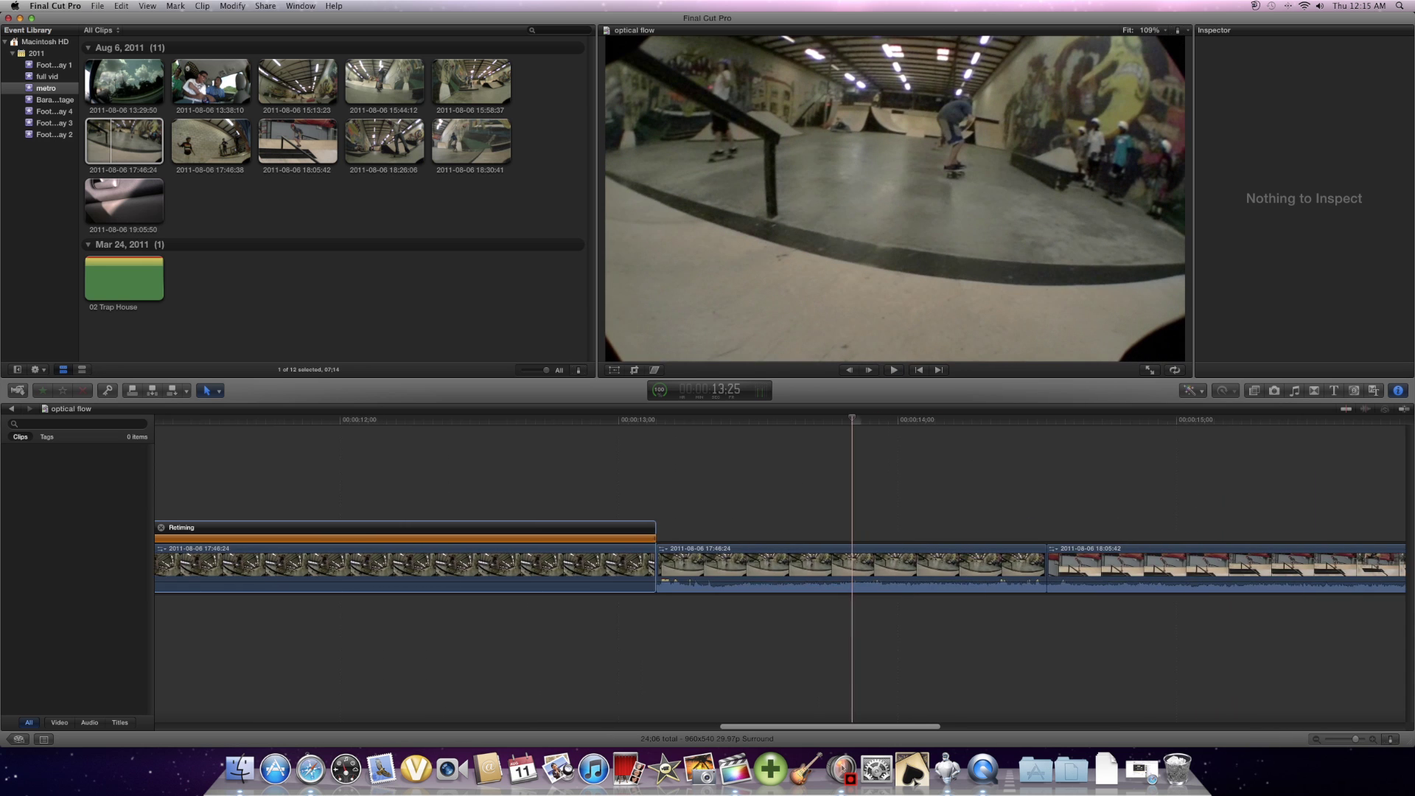
{"action": "key", "text": "space"}
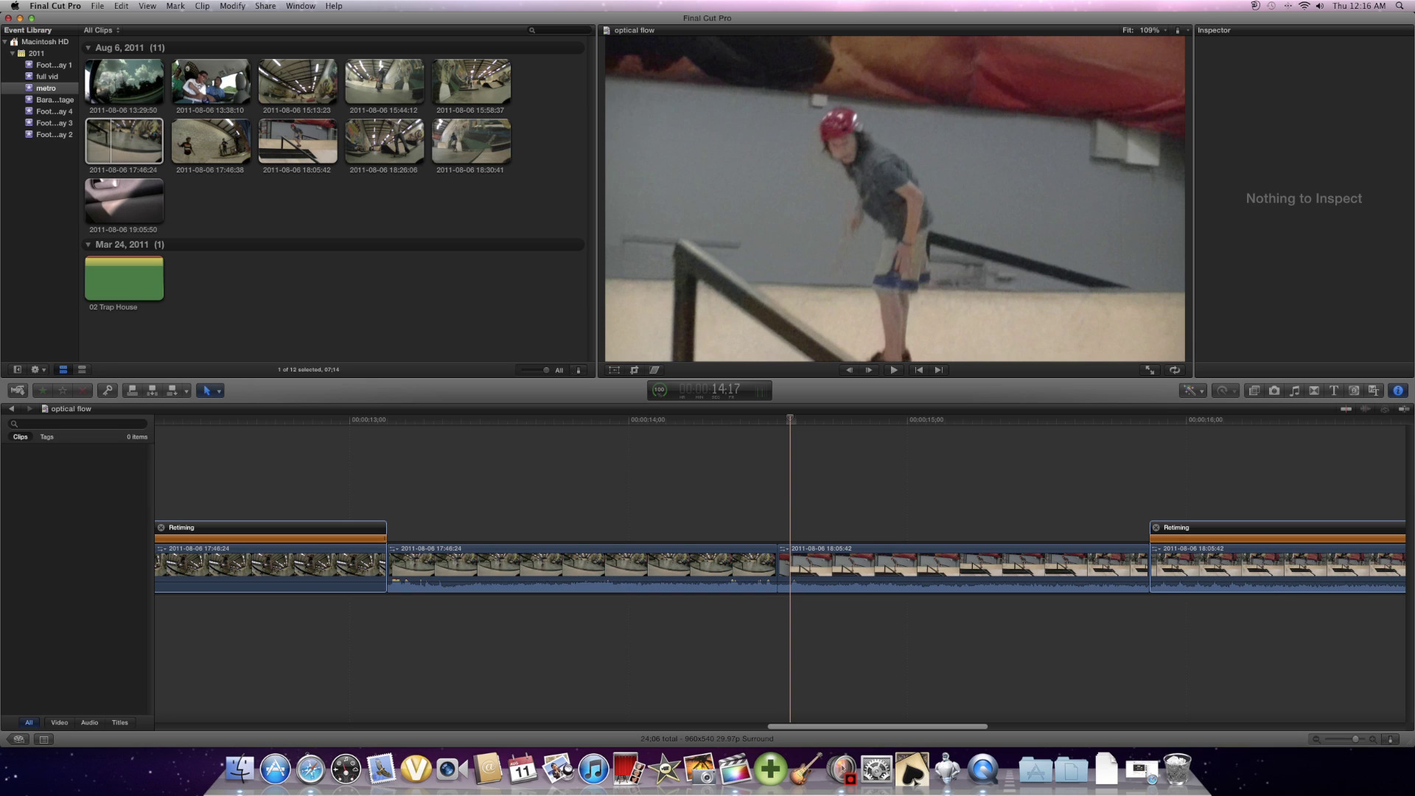
{"action": "key", "text": "space"}
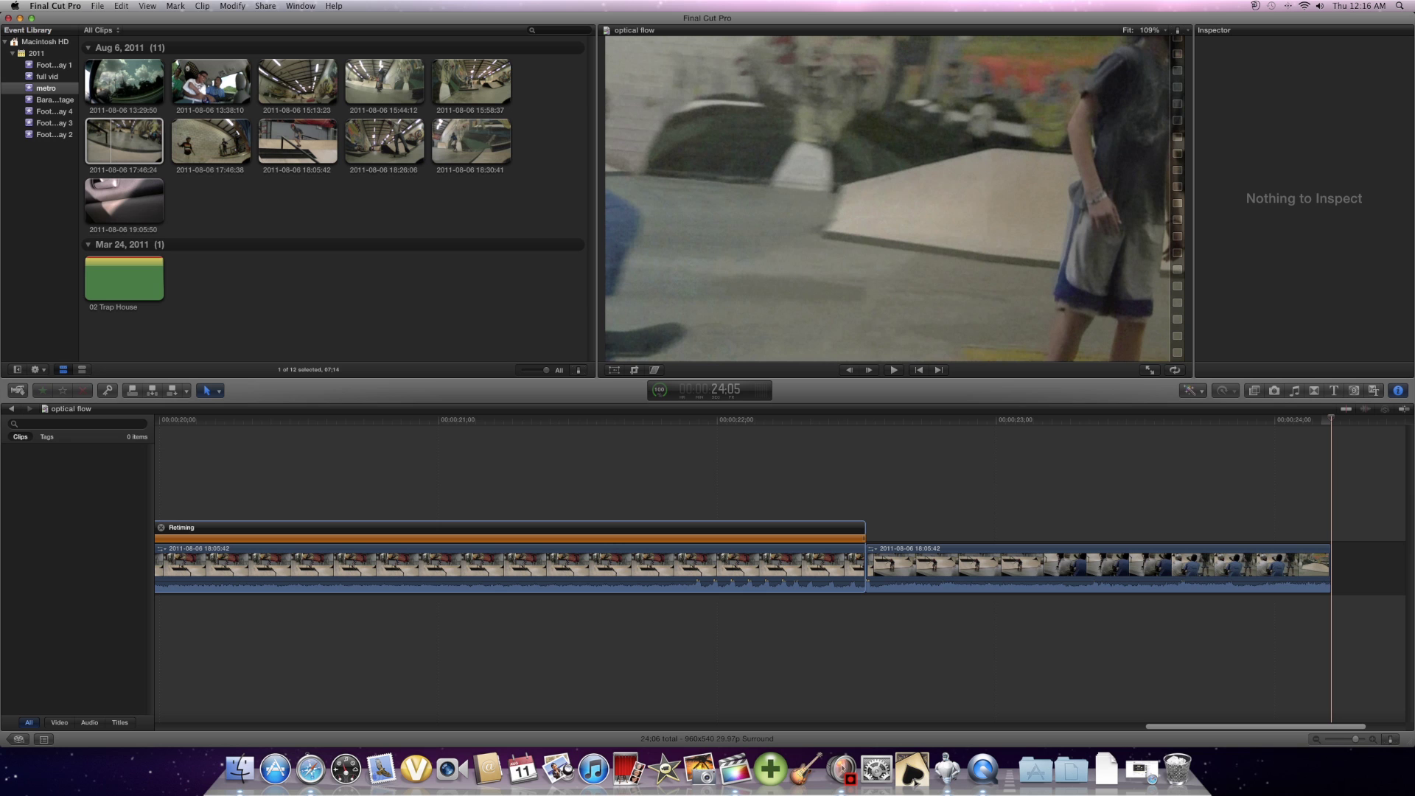
{"action": "scroll", "coordinate": [780, 567], "scroll_direction": "left", "scroll_amount": 10}
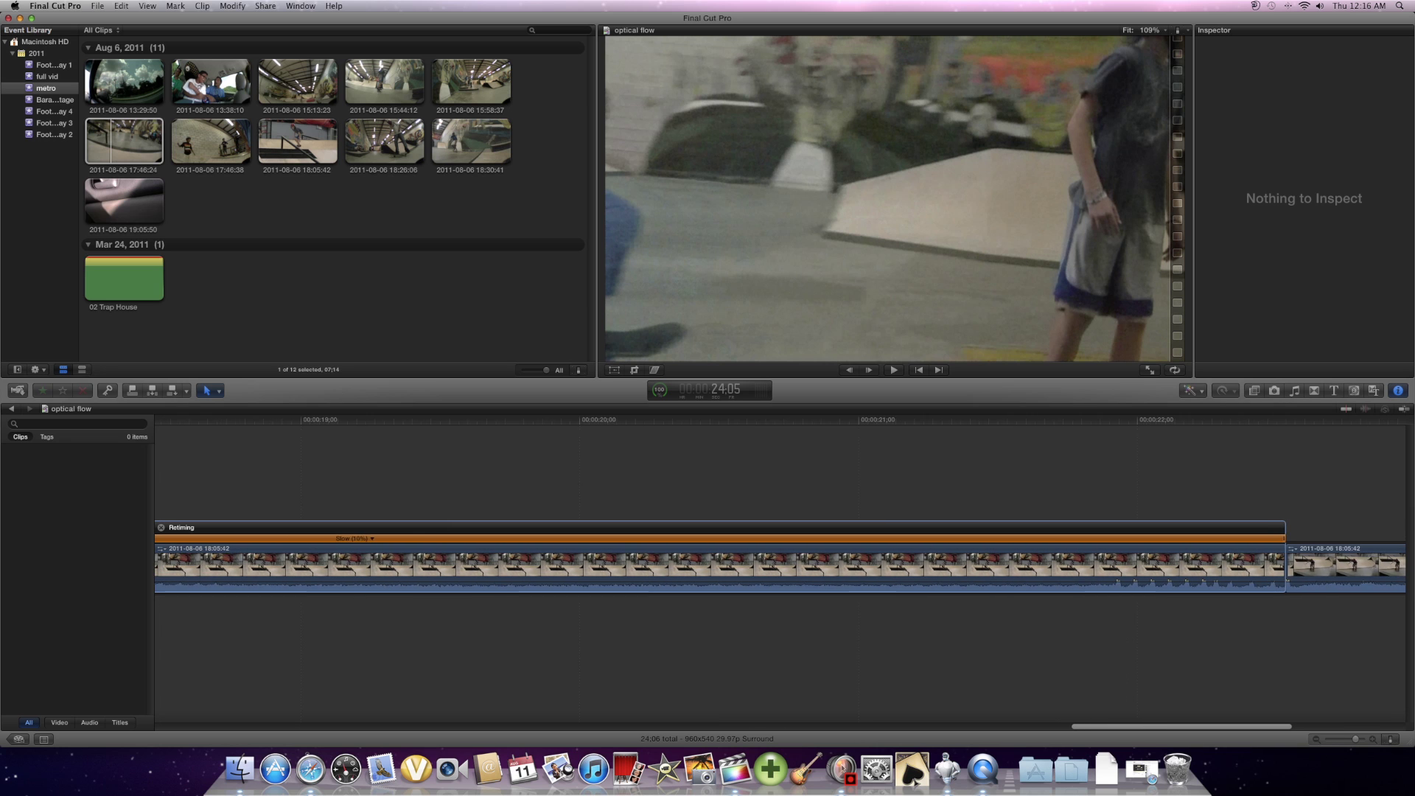
{"action": "scroll", "coordinate": [779, 567], "scroll_direction": "left", "scroll_amount": 20}
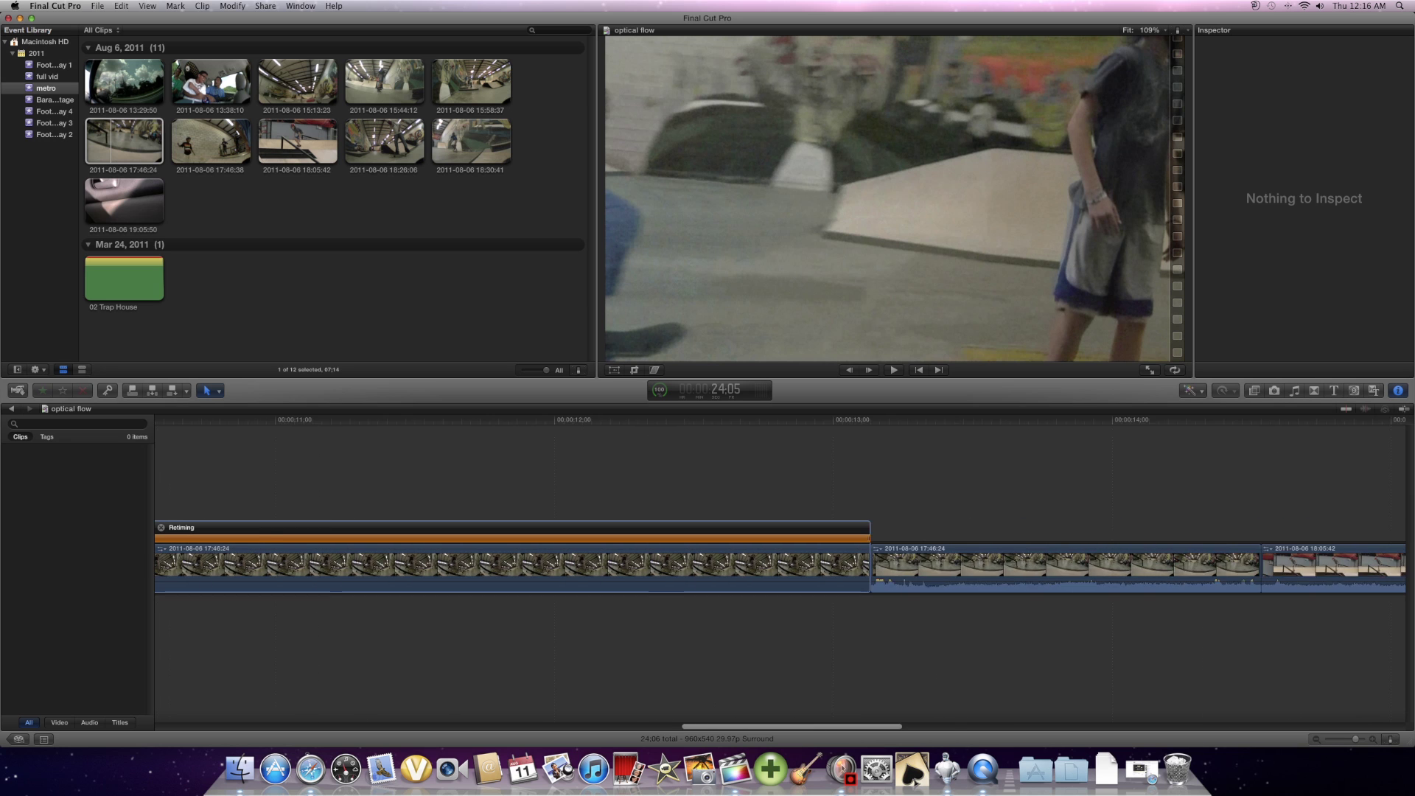
{"action": "scroll", "coordinate": [780, 567], "scroll_direction": "left", "scroll_amount": 10}
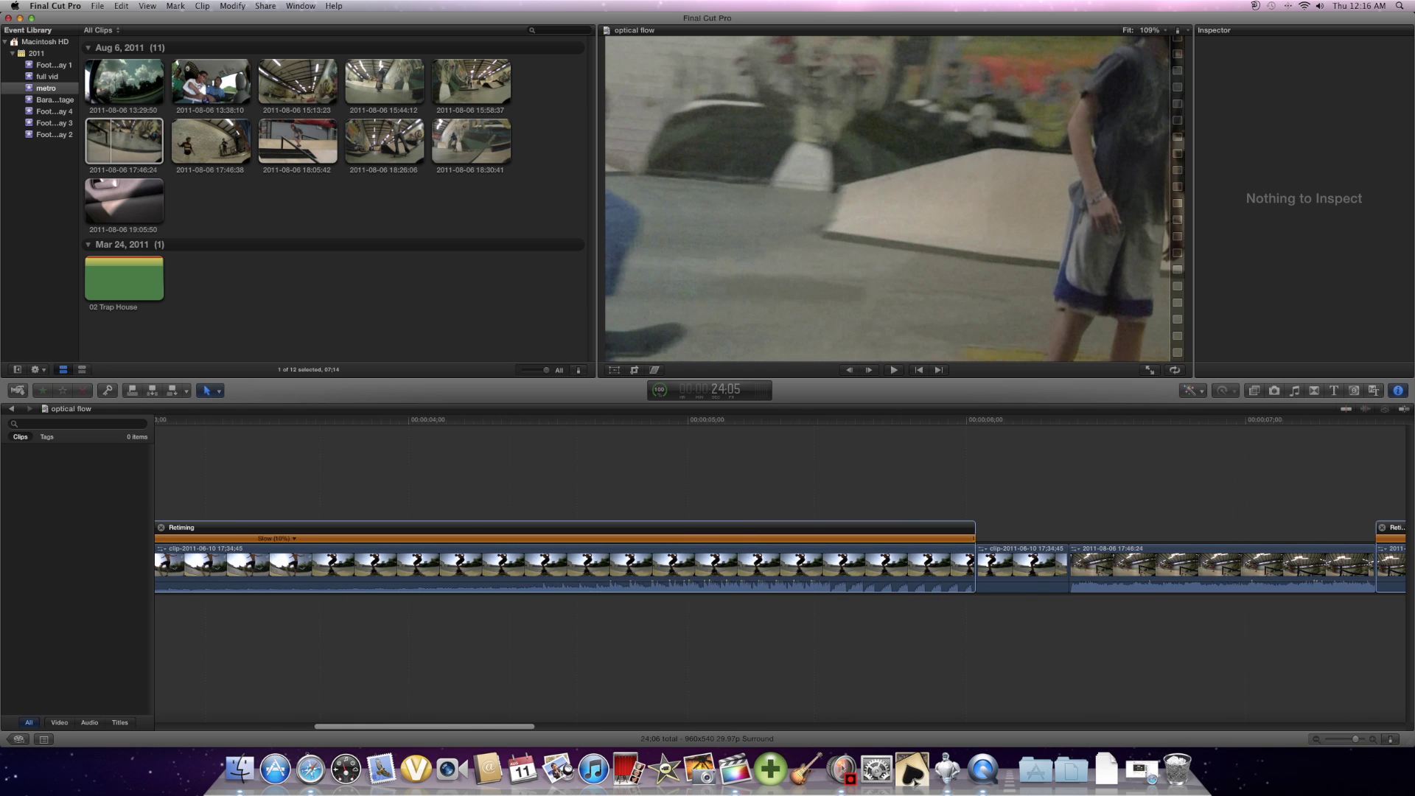
{"action": "scroll", "coordinate": [780, 568], "scroll_direction": "left", "scroll_amount": 10}
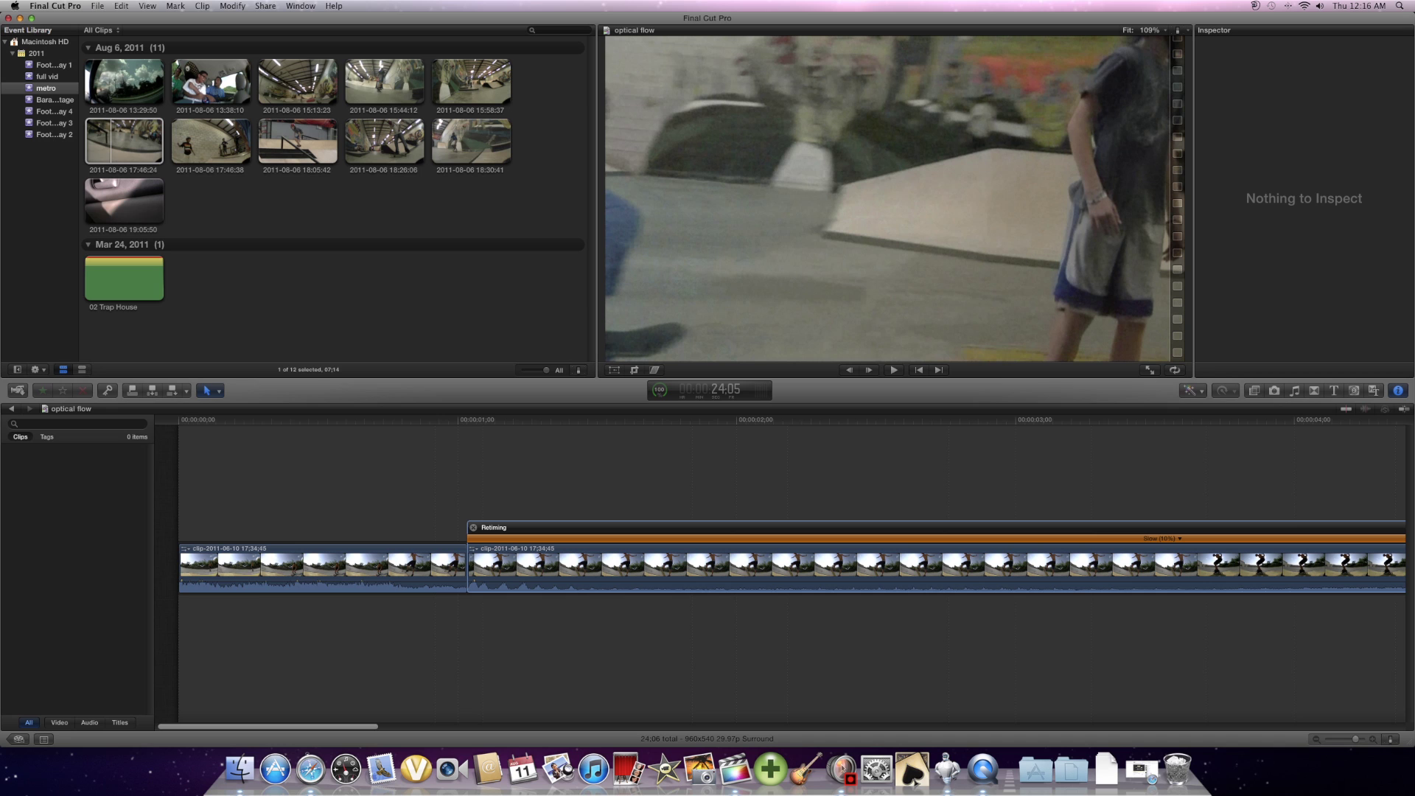
{"action": "key", "text": "Right"}
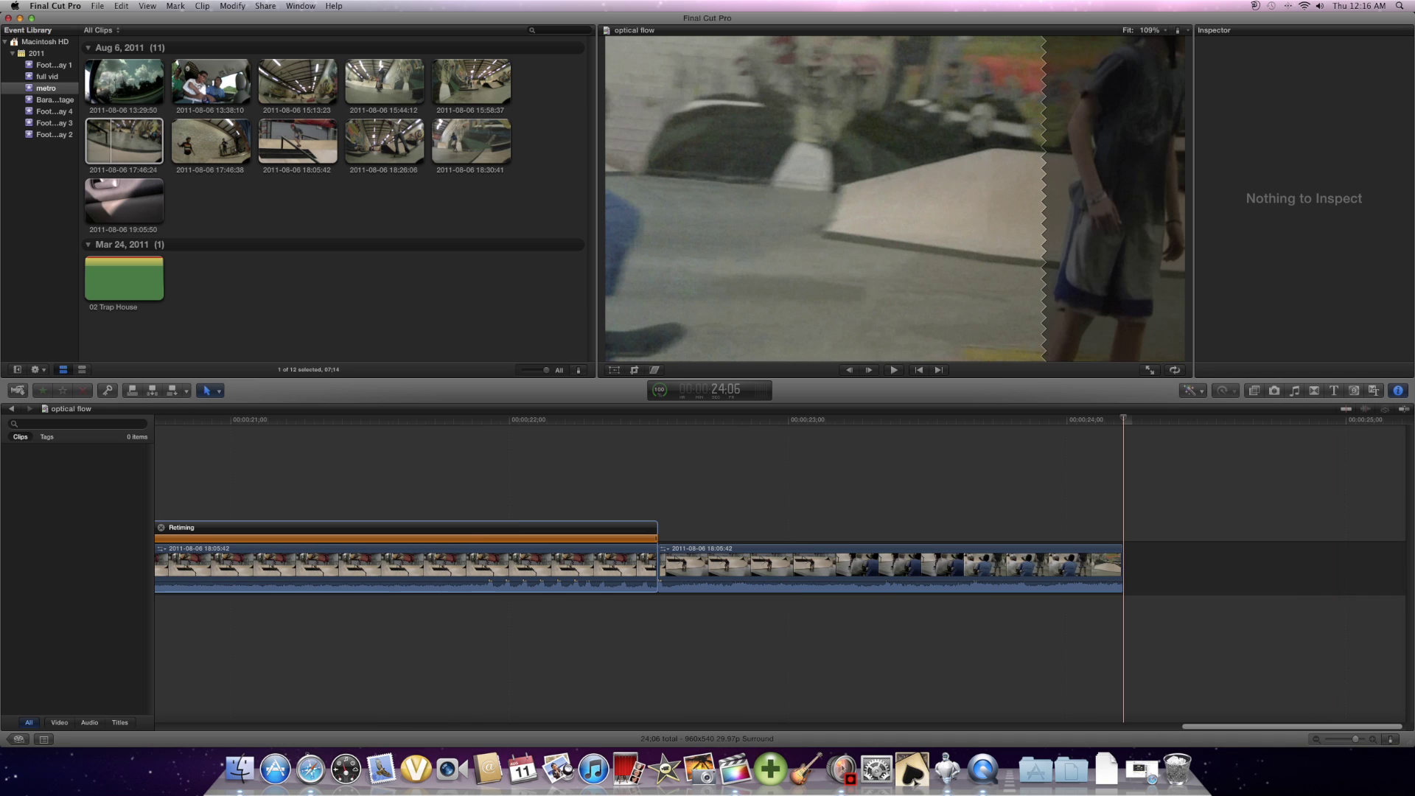
{"action": "scroll", "coordinate": [779, 567], "scroll_direction": "left", "scroll_amount": 10}
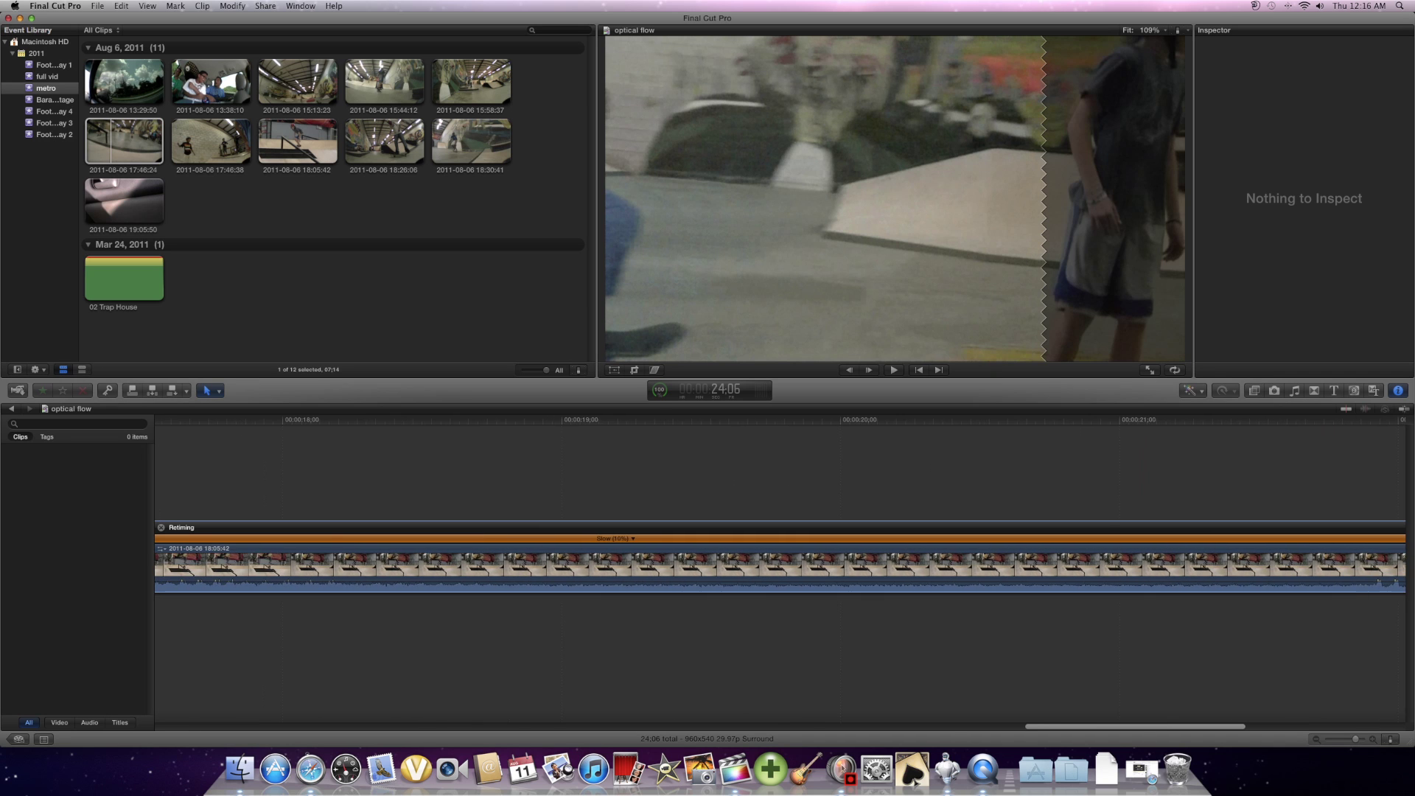
{"action": "scroll", "coordinate": [780, 567], "scroll_direction": "right", "scroll_amount": 2}
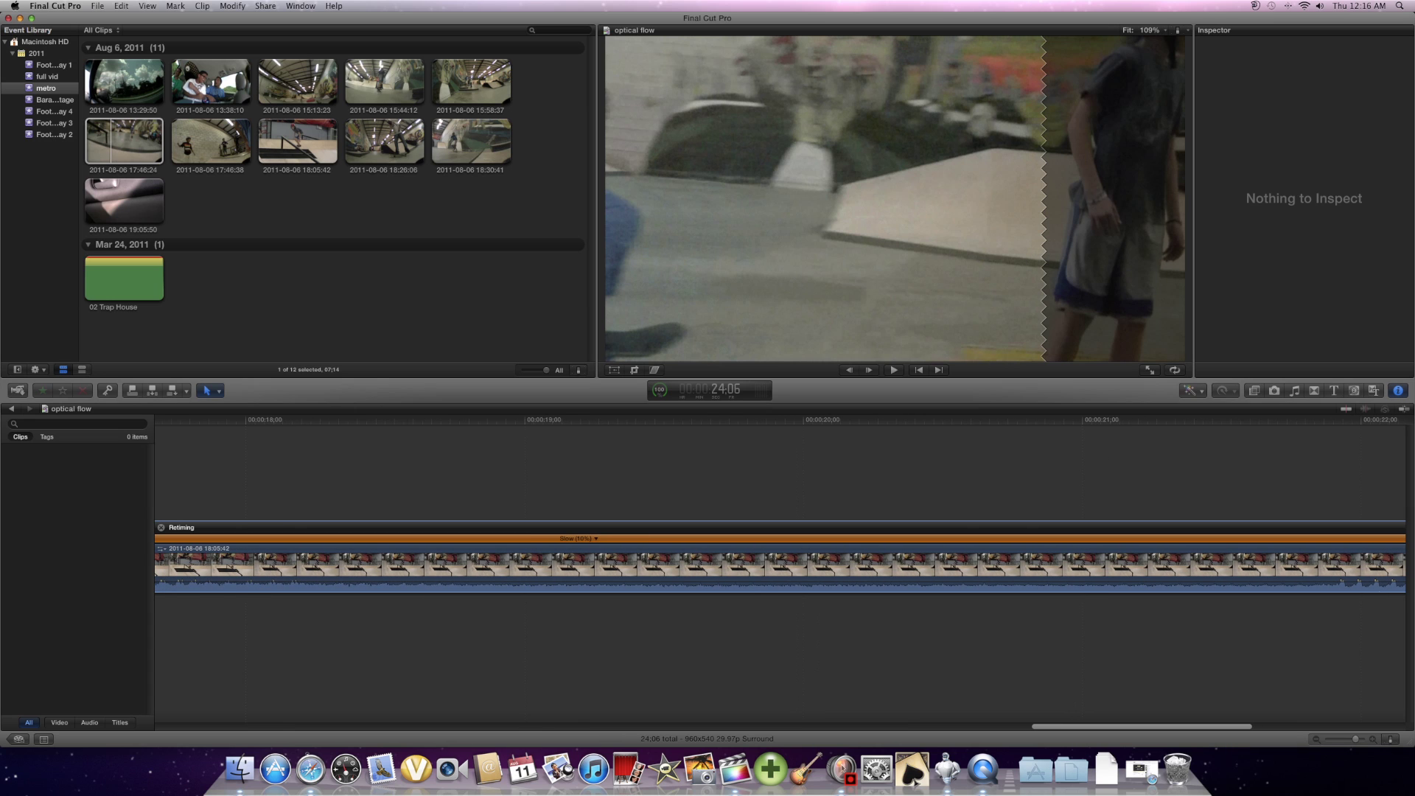